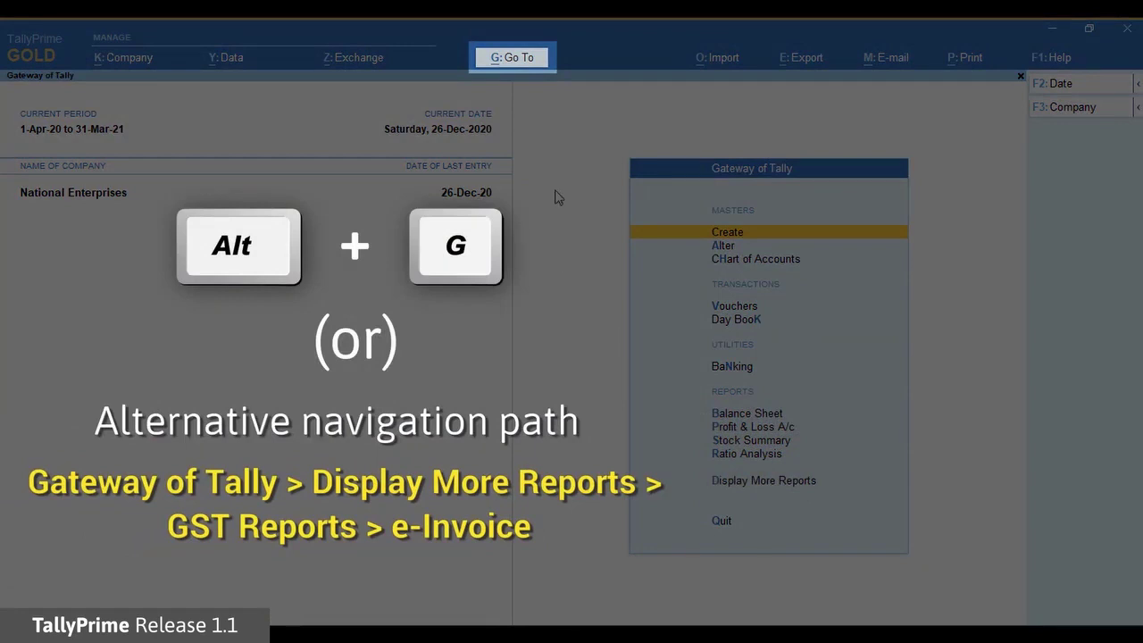
Open the e-Invoice report by searching 'ein'.
{"action": "left_click", "coordinate": [513, 62]}
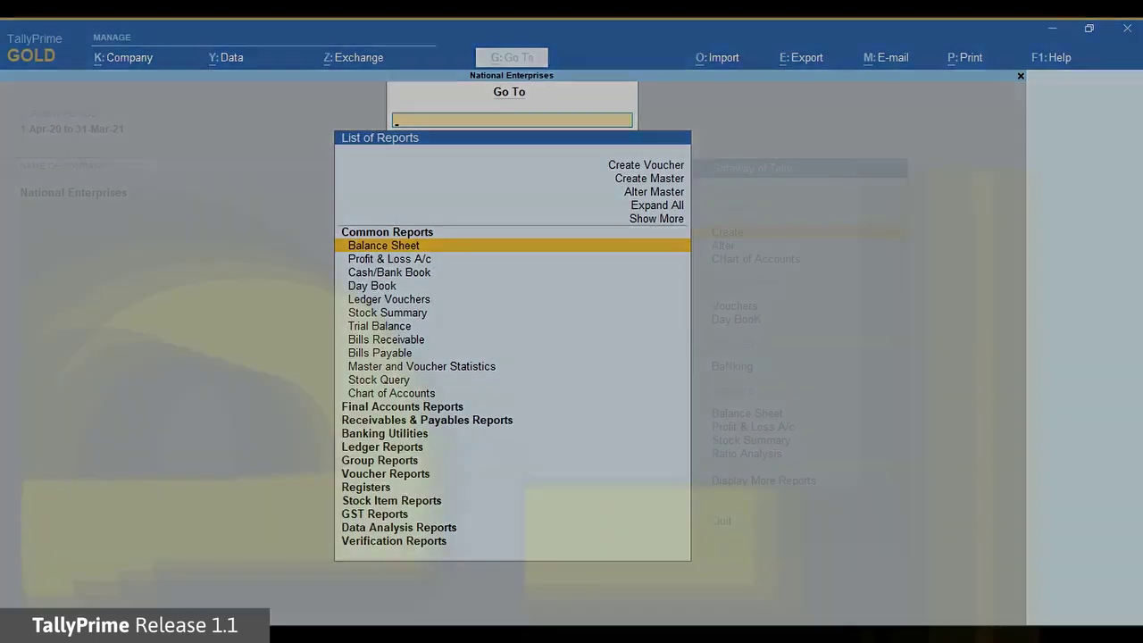
{"action": "type", "text": "ein"}
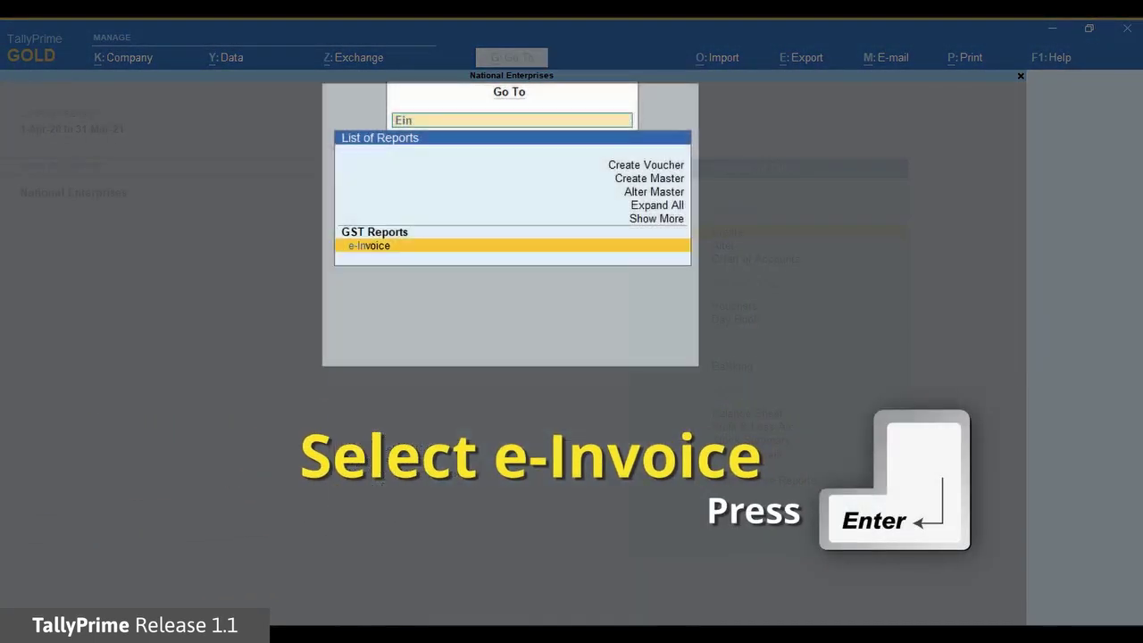
{"action": "key", "text": "Return"}
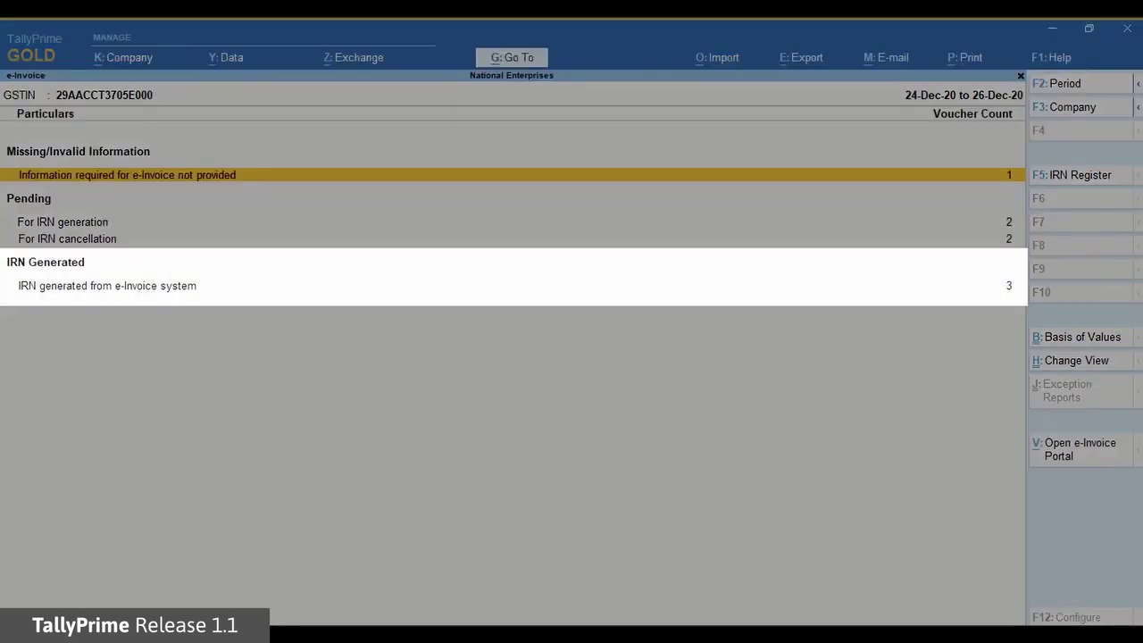
List vouchers with IRN generated from e-Invoice system and select the Ganeshji Industries invoice.
{"action": "left_click", "coordinate": [63, 222]}
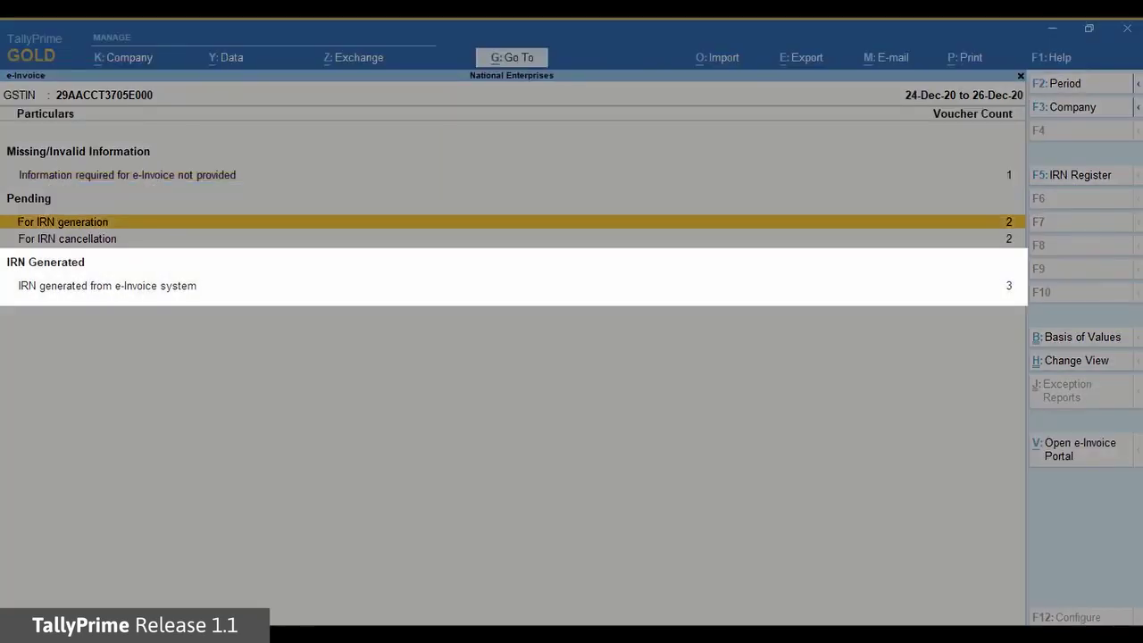
{"action": "left_click", "coordinate": [107, 286]}
{"action": "key", "text": "Return"}
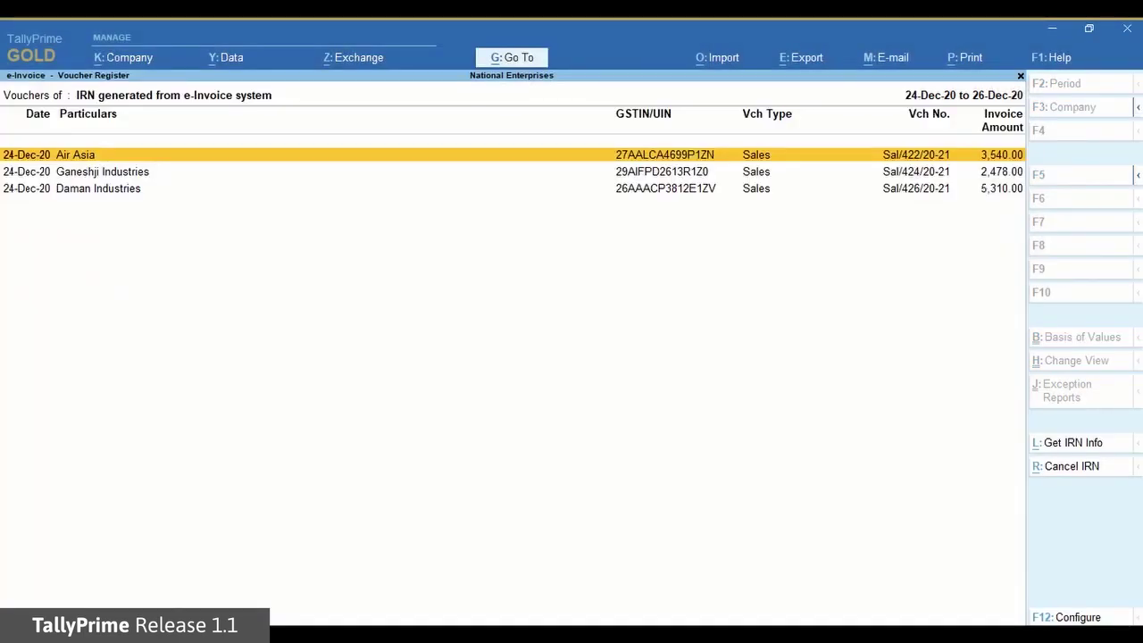
{"action": "key", "text": "Down"}
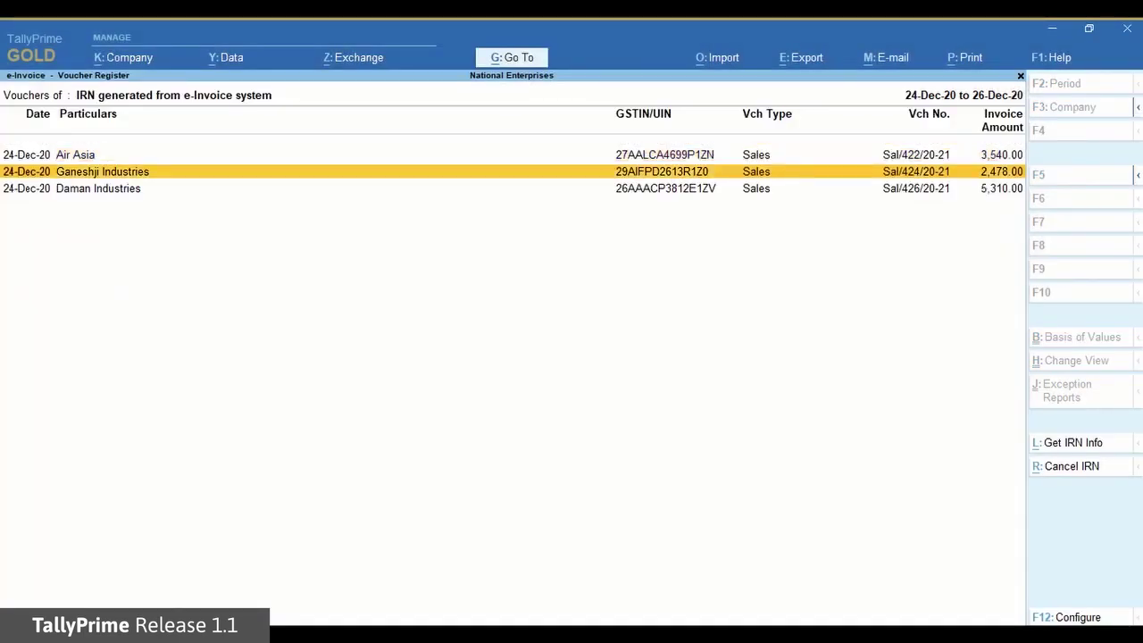
{"action": "key", "text": "space"}
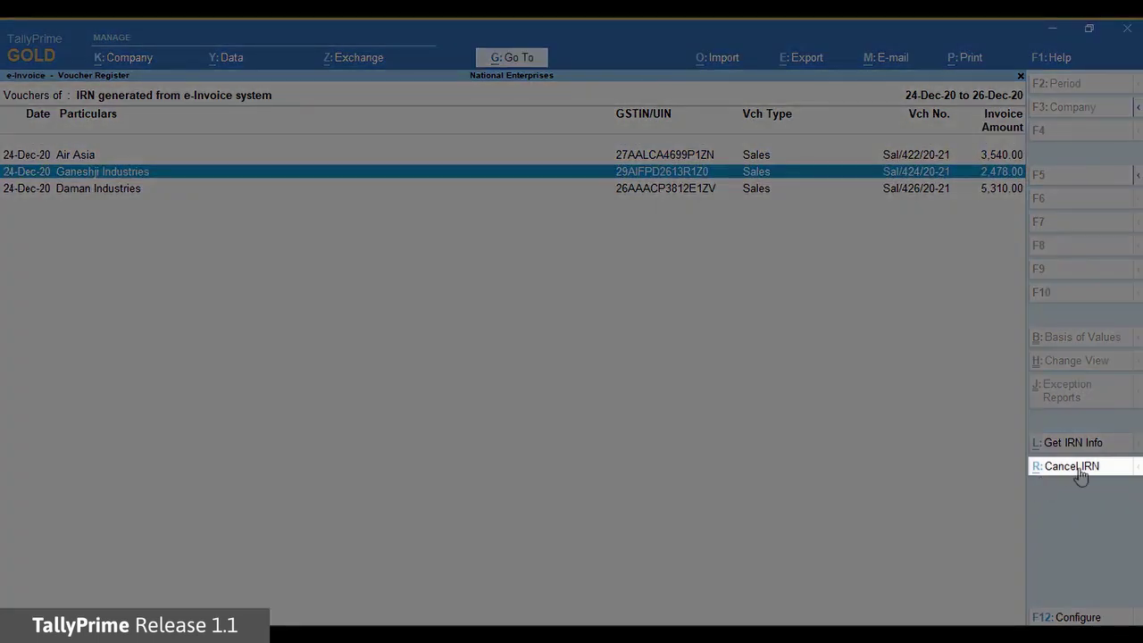
Update cancellation of the Ganeshji IRN with reason '2 - Data Entry Mistake' and remark 'Wrongly Entered the Voucher'.
{"action": "left_click", "coordinate": [1080, 473]}
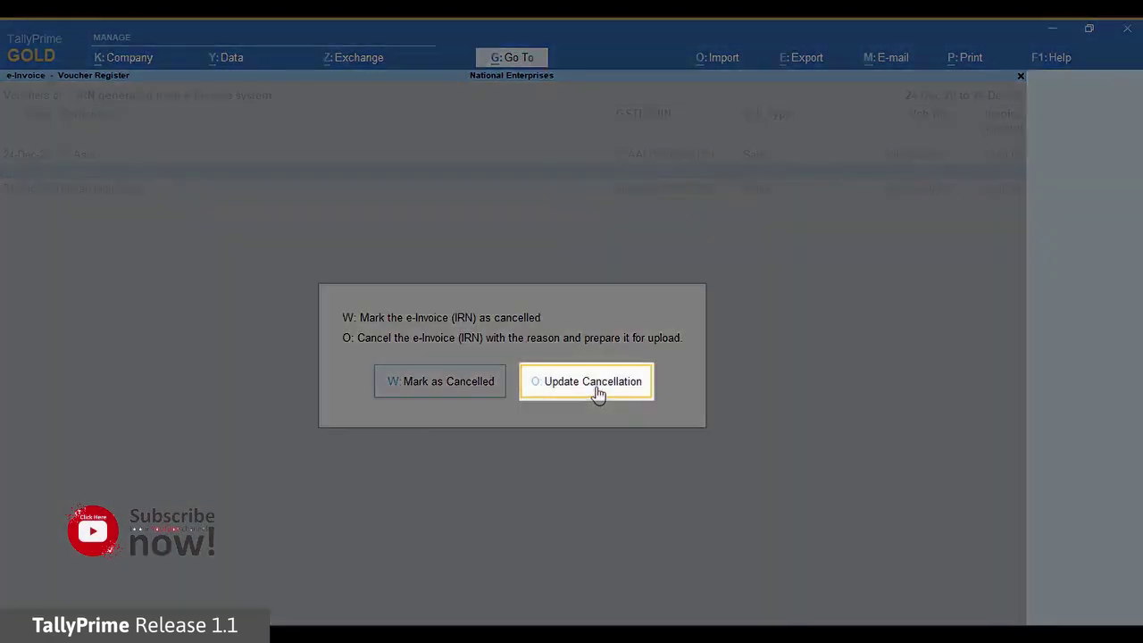
{"action": "left_click", "coordinate": [595, 388]}
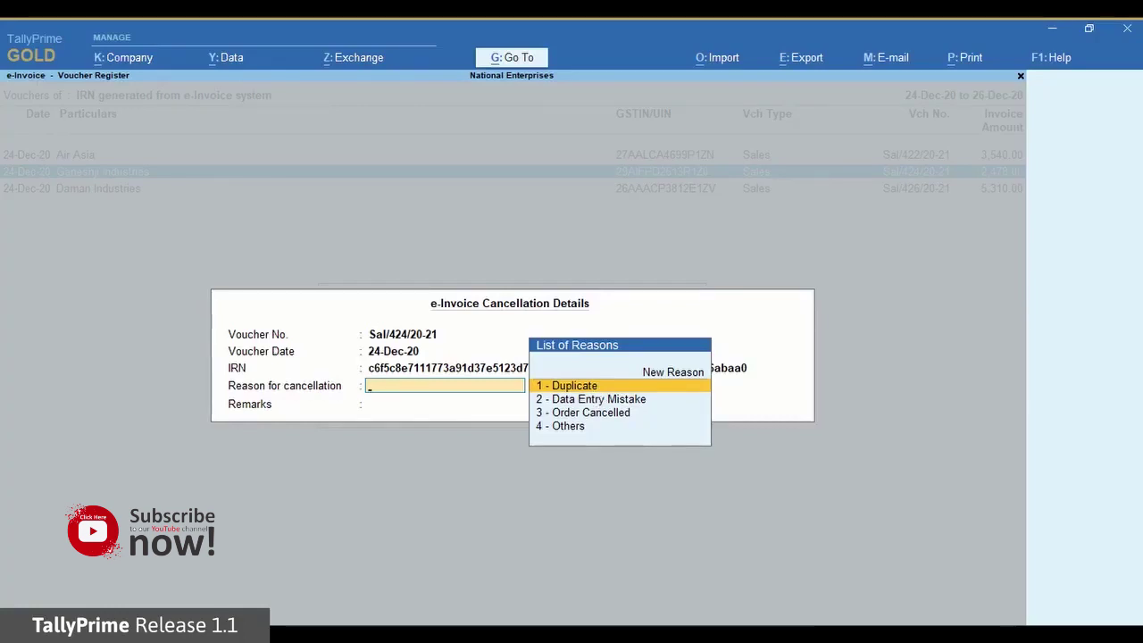
{"action": "key", "text": "Down"}
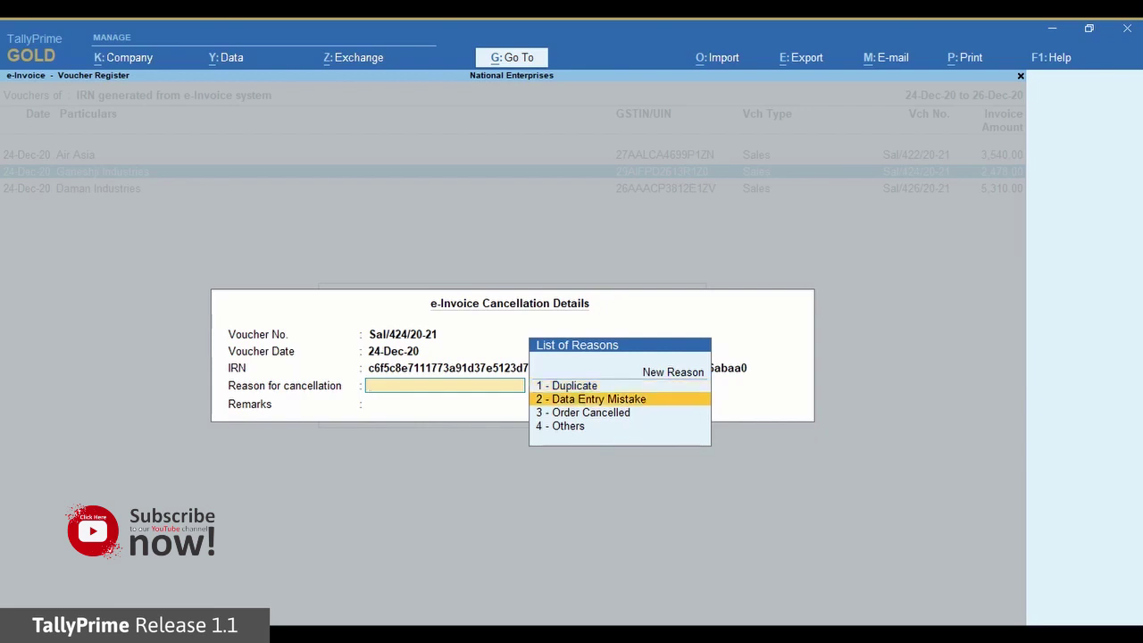
{"action": "key", "text": "Return"}
{"action": "type", "text": "Wrongly Entered the"}
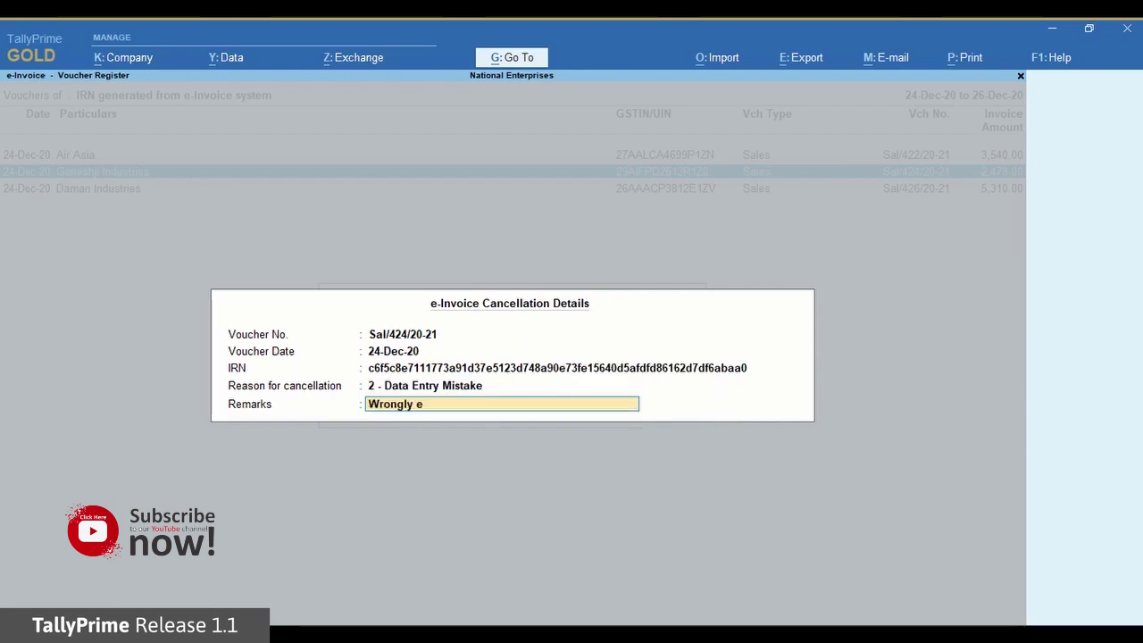
{"action": "type", "text": " Voucher"}
{"action": "key", "text": "Return"}
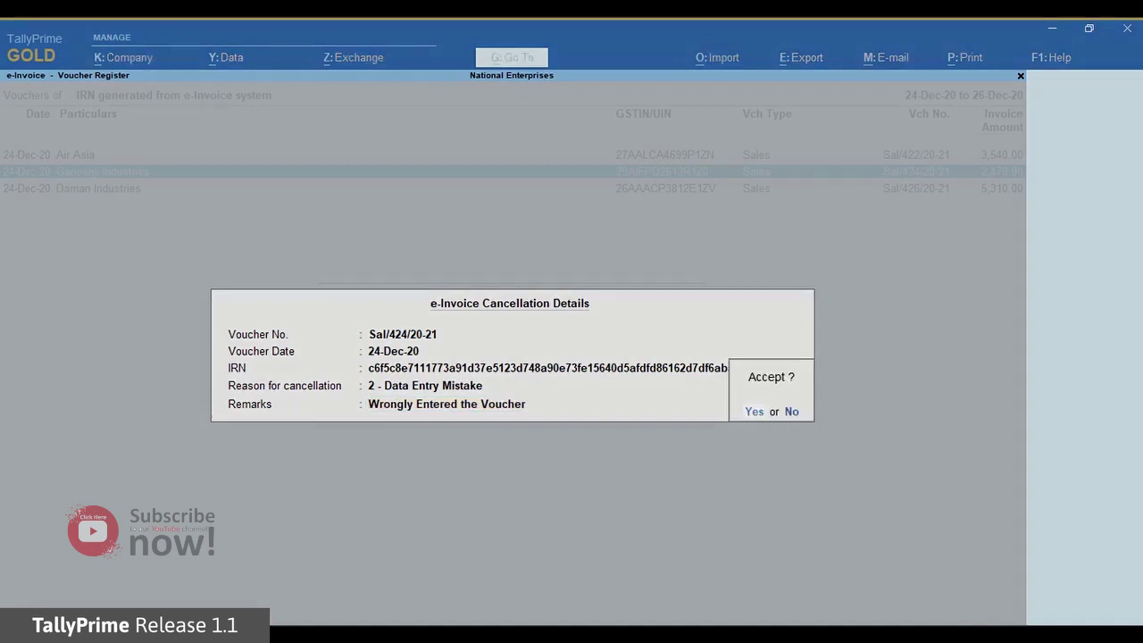
Accept the cancellation details and review the vouchers pending IRN cancellation.
{"action": "key", "text": "Return"}
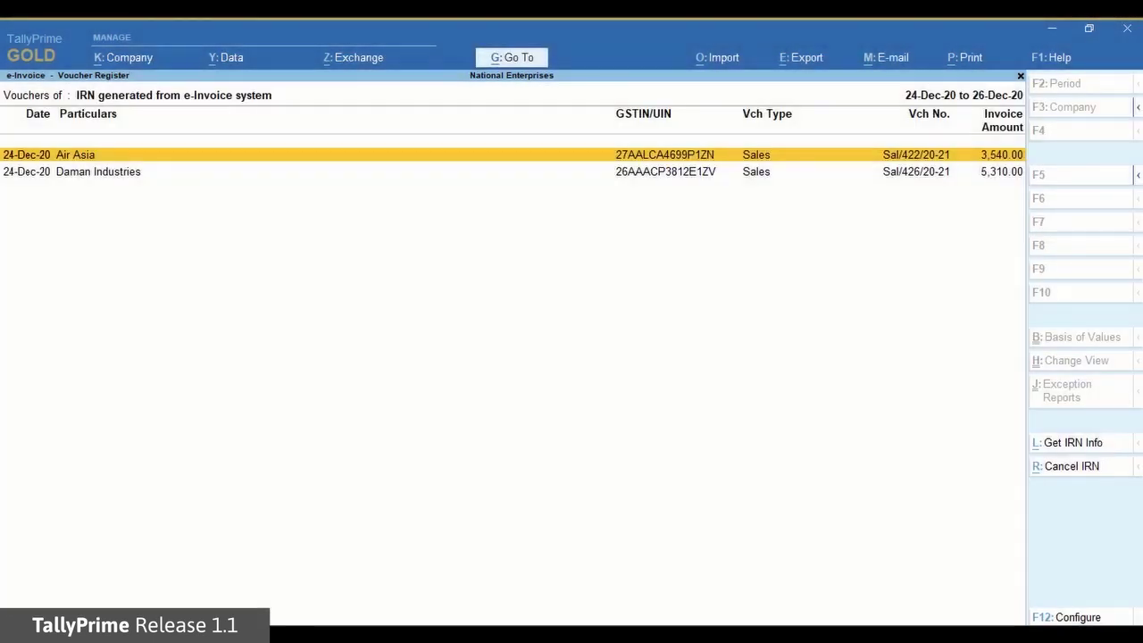
{"action": "key", "text": "Escape"}
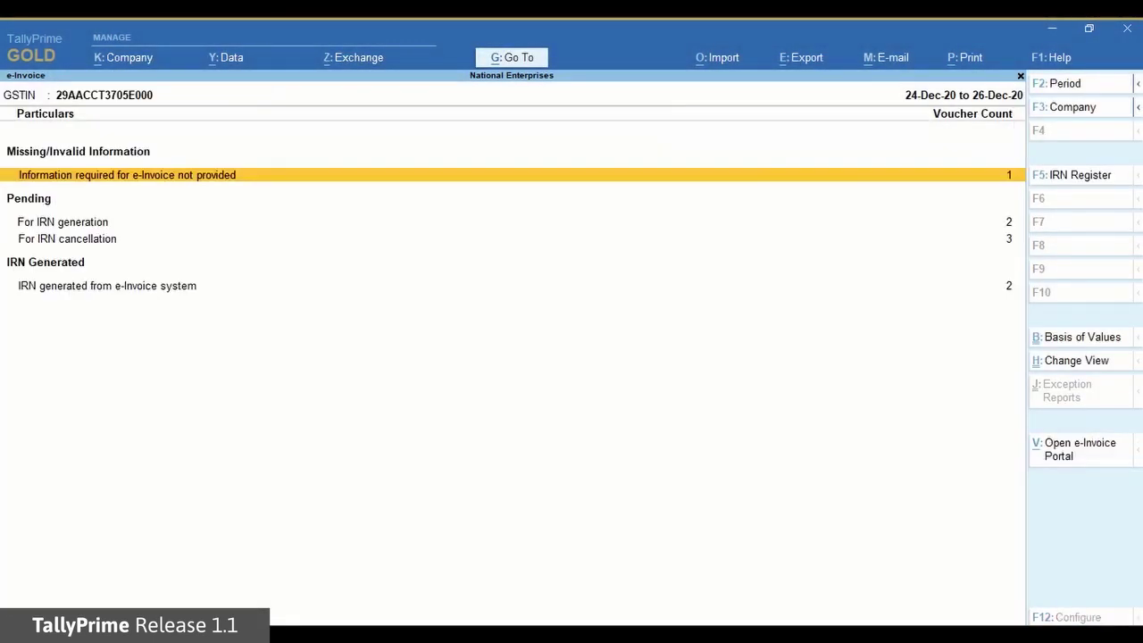
{"action": "key", "text": "Down"}
{"action": "key", "text": "Down"}
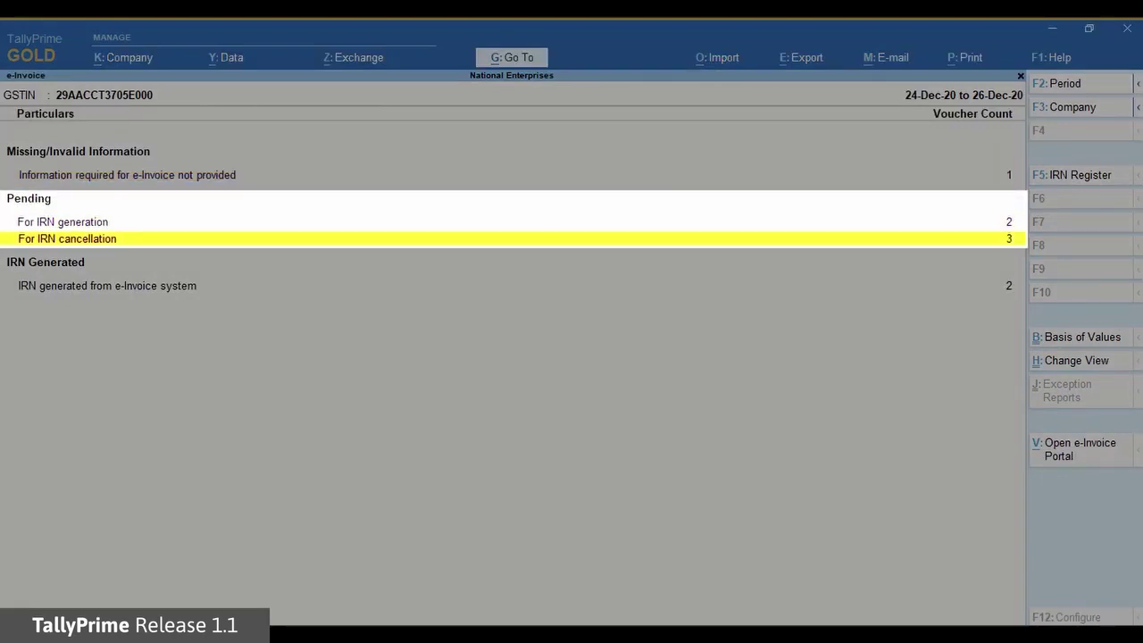
{"action": "key", "text": "Return"}
{"action": "key", "text": "Down"}
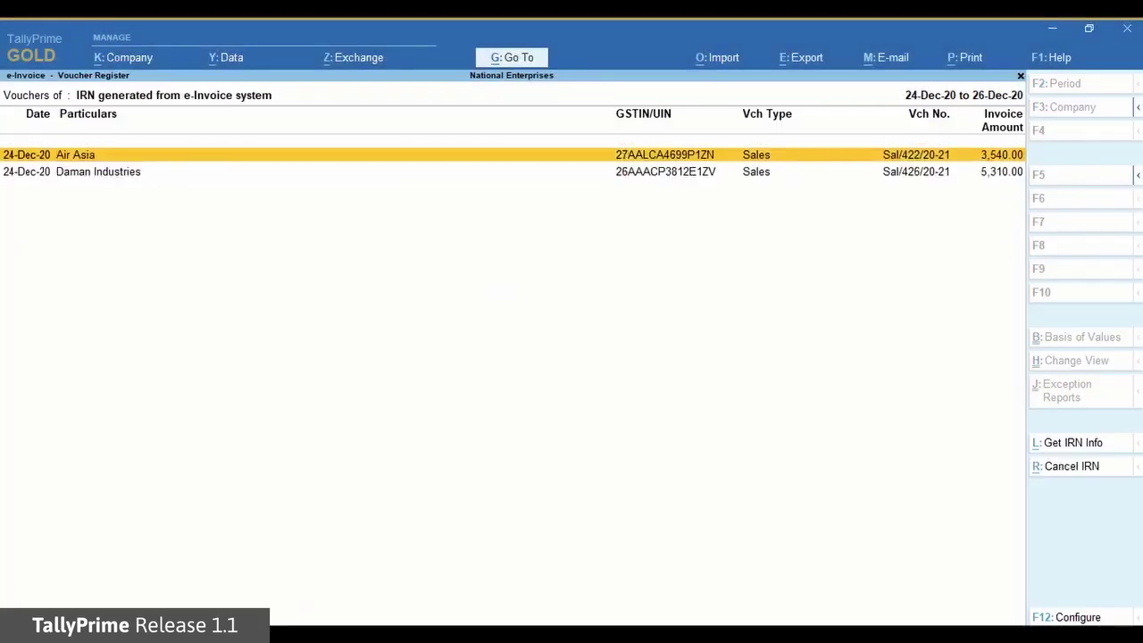
Mark the Air Asia IRN as cancelled in books only and check the Marked as IRN cancelled list.
{"action": "left_click", "coordinate": [1063, 468]}
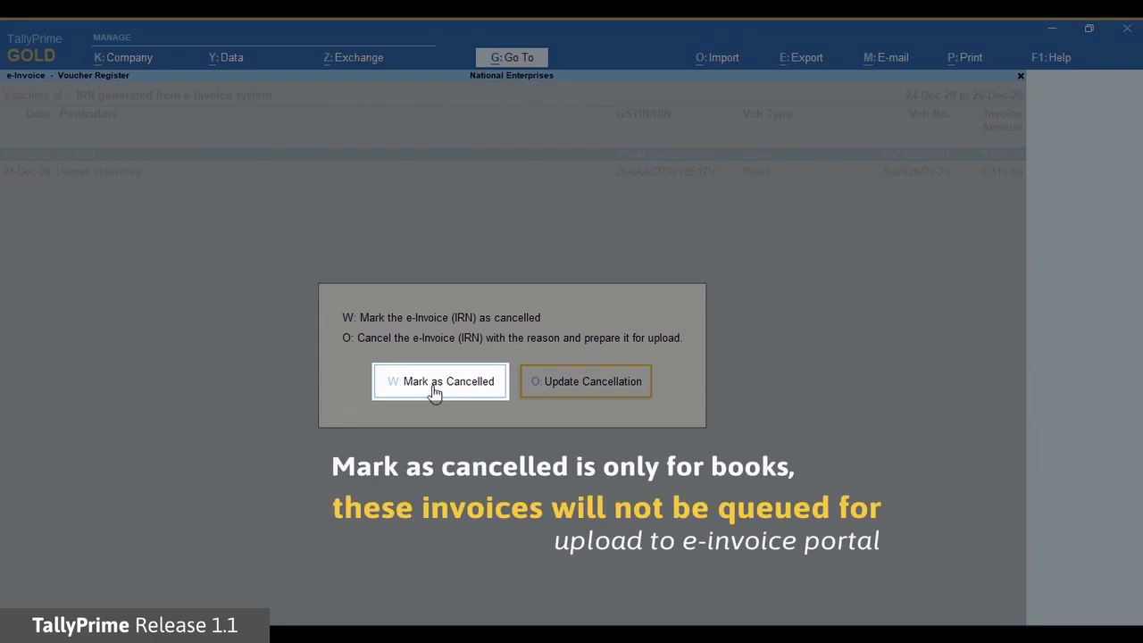
{"action": "left_click", "coordinate": [438, 381]}
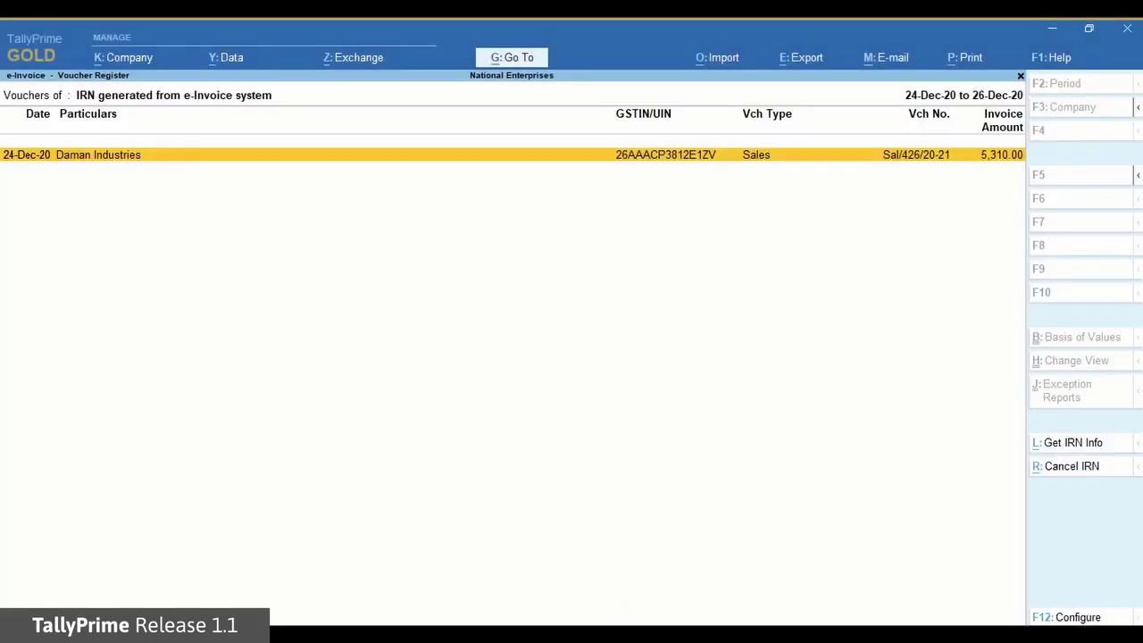
{"action": "key", "text": "Escape"}
{"action": "key", "text": "Down"}
{"action": "key", "text": "Down"}
{"action": "key", "text": "Down"}
{"action": "key", "text": "Down"}
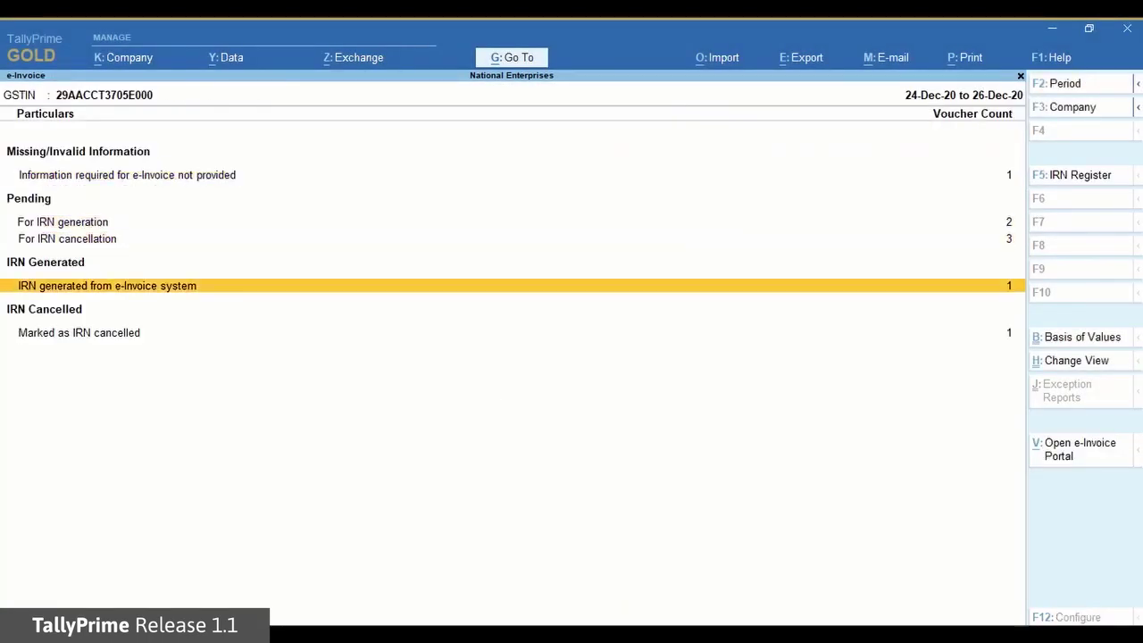
{"action": "key", "text": "Return"}
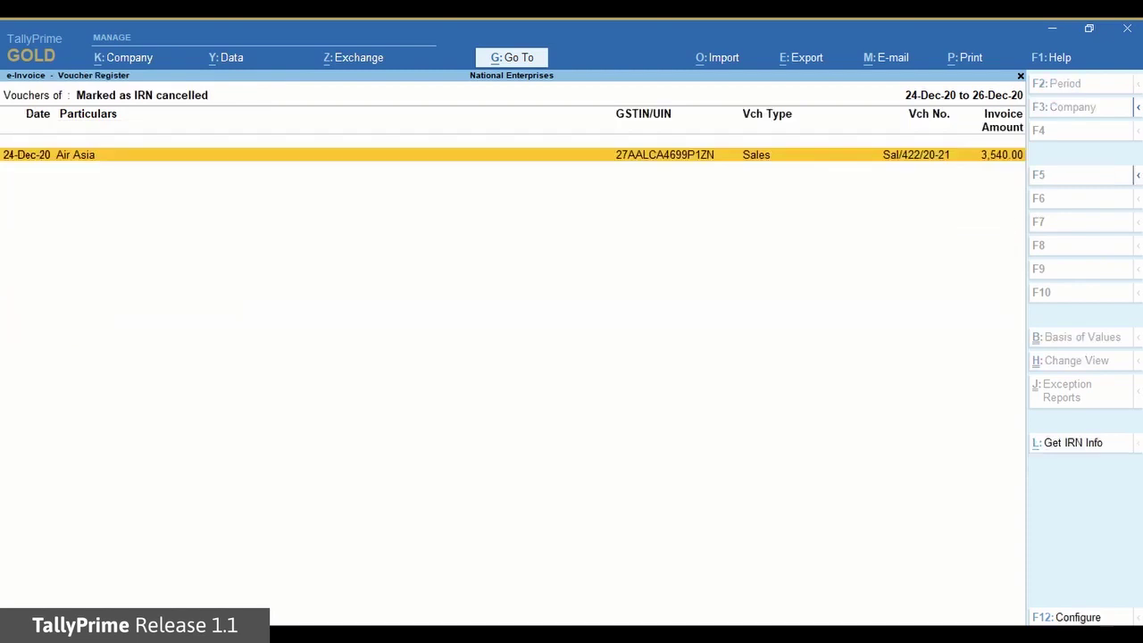
{"action": "key", "text": "Escape"}
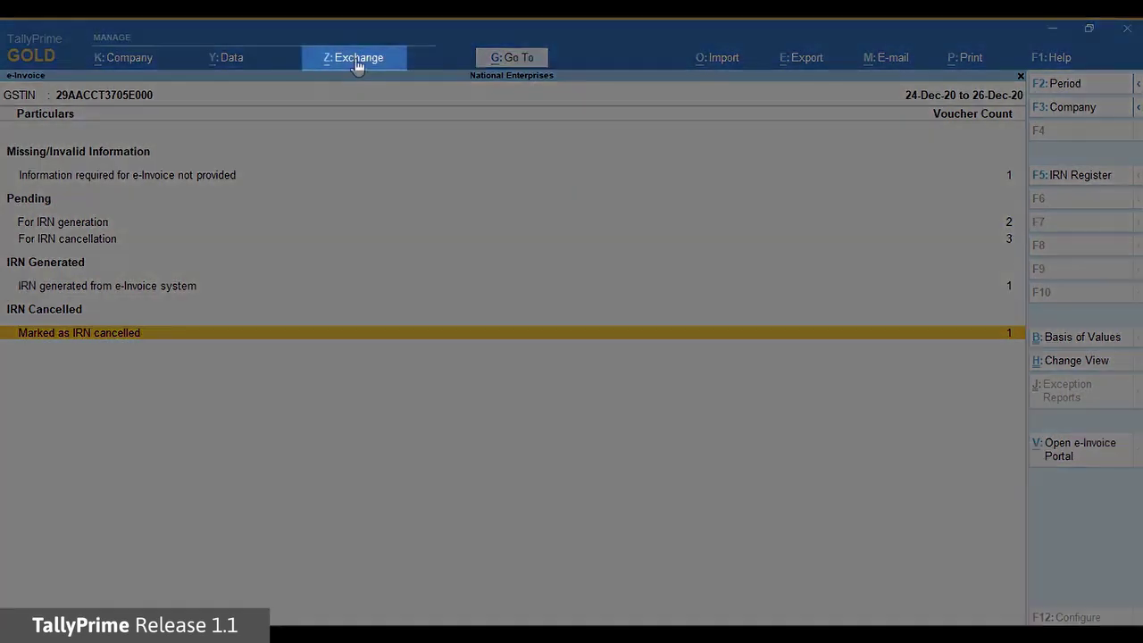
Open Send for e-Invoicing and decline the initial send-all confirmation.
{"action": "left_click", "coordinate": [354, 57]}
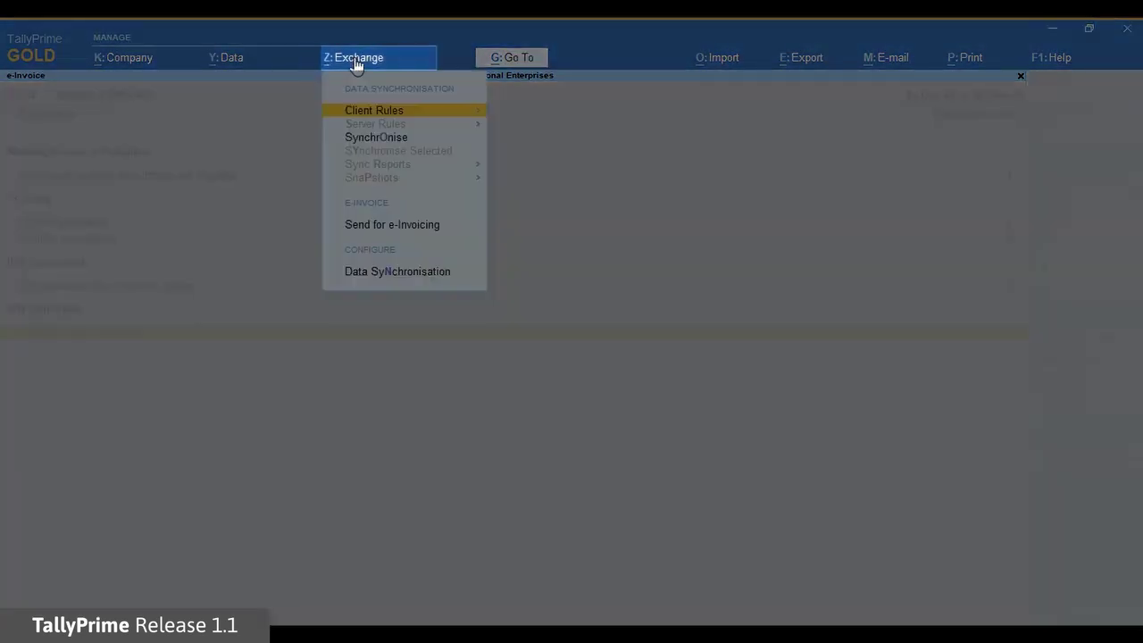
{"action": "left_click", "coordinate": [403, 227]}
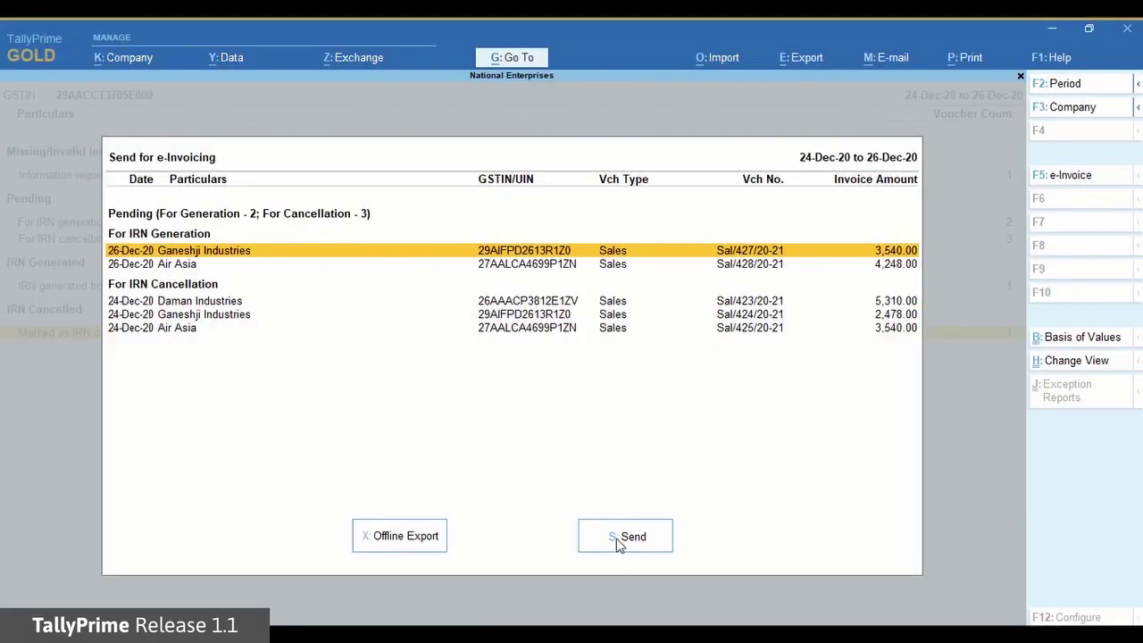
{"action": "left_click", "coordinate": [618, 539]}
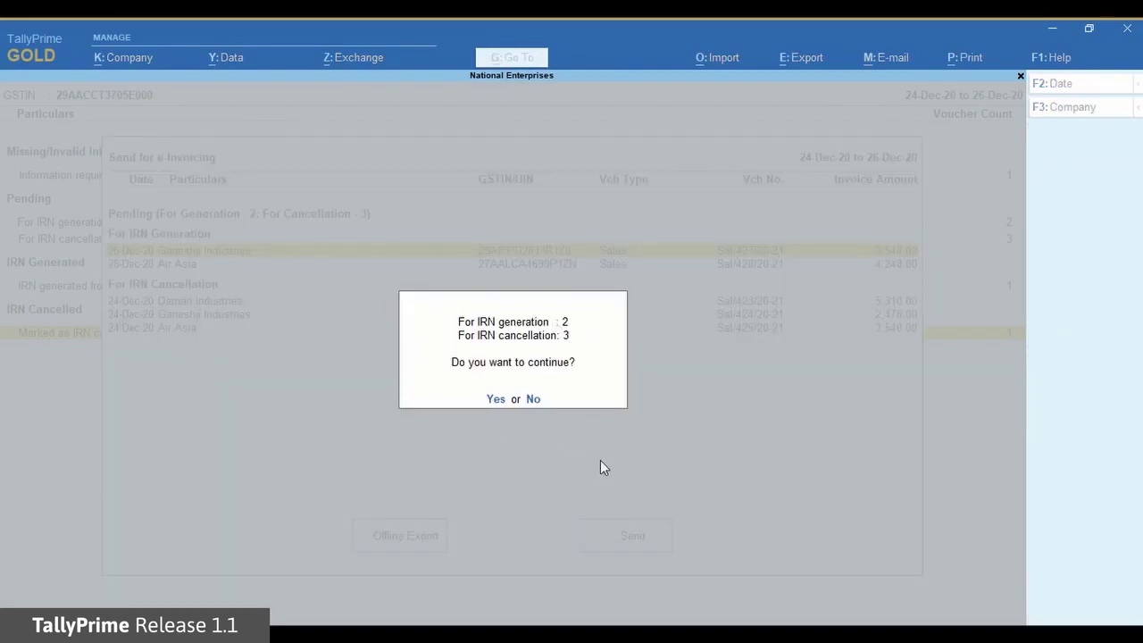
{"action": "key", "text": "n"}
Select the Ganeshji Industries Sal/424/20-21 cancellation and send it online.
{"action": "key", "text": "Down"}
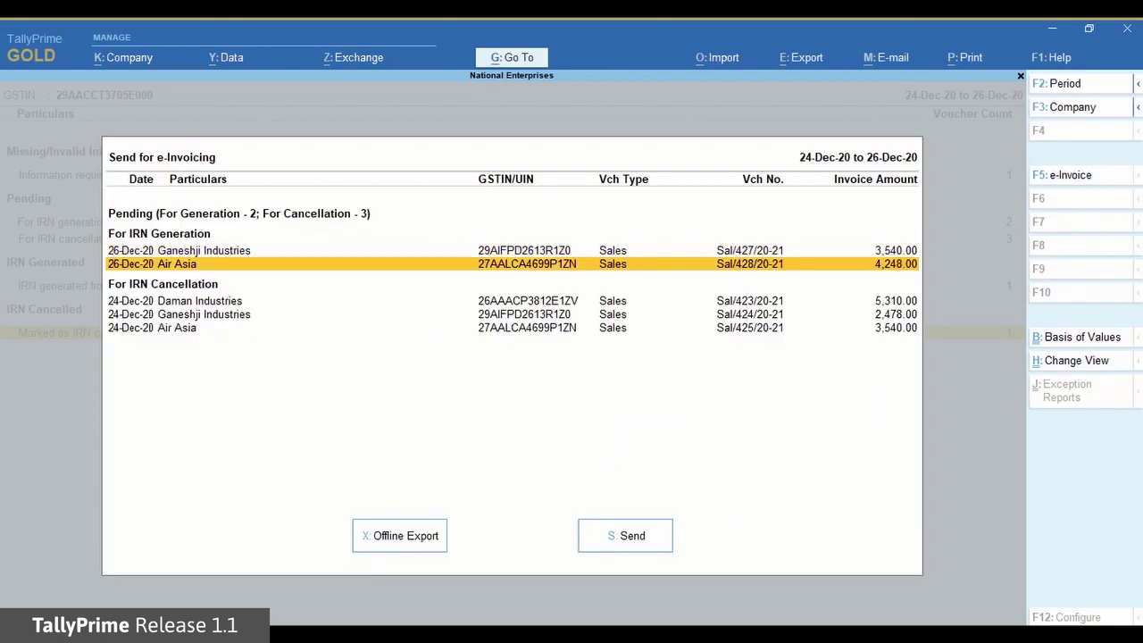
{"action": "key", "text": "Down"}
{"action": "key", "text": "Down"}
{"action": "key", "text": "space"}
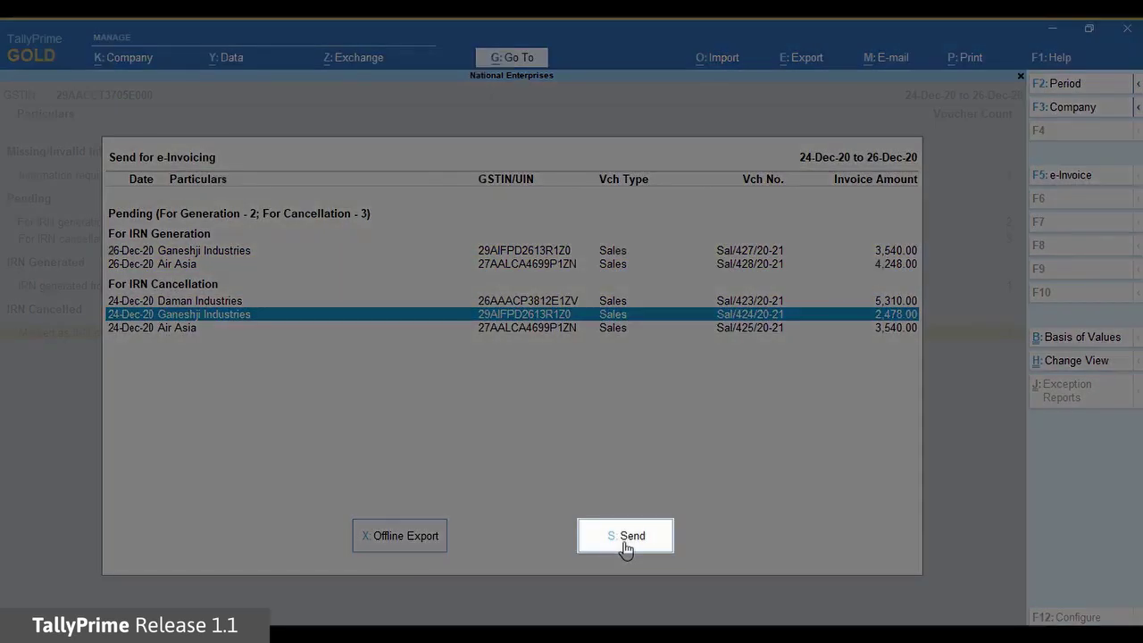
{"action": "left_click", "coordinate": [626, 541]}
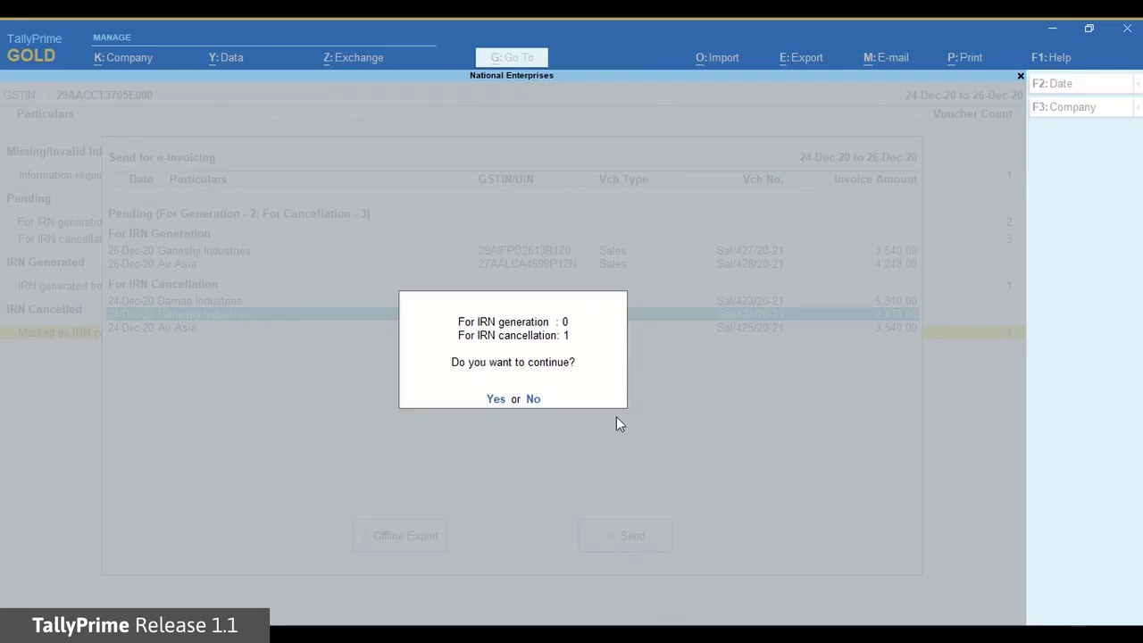
Confirm the one cancellation, log in with the e-Invoice username and password, then close the report.
{"action": "left_click", "coordinate": [495, 399]}
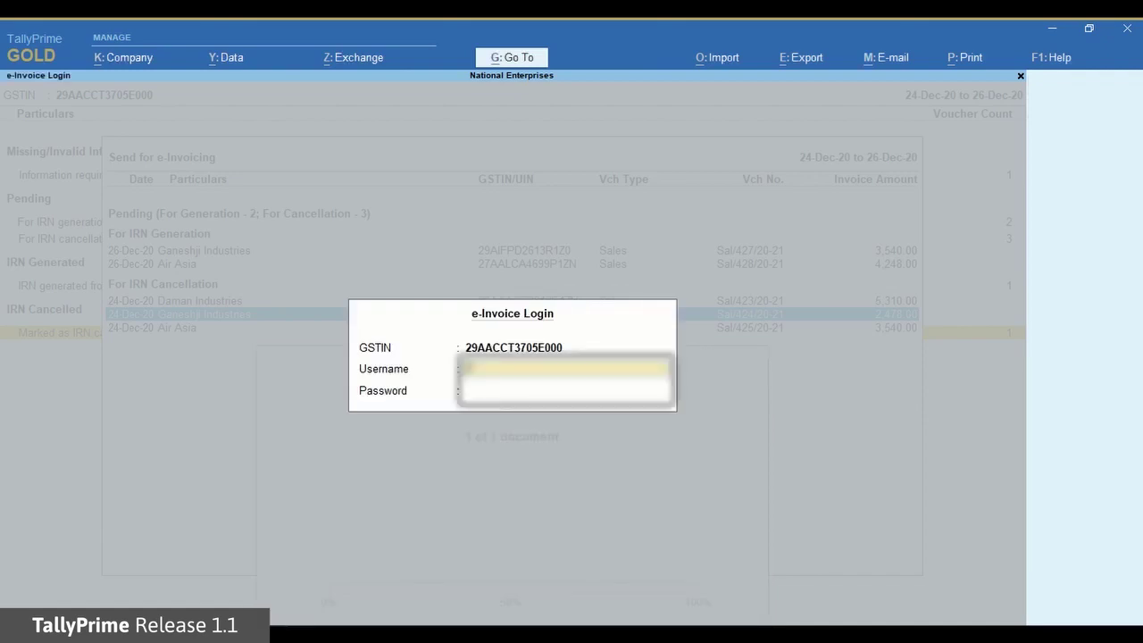
{"action": "type", "text": "API_user"}
{"action": "key", "text": "Return"}
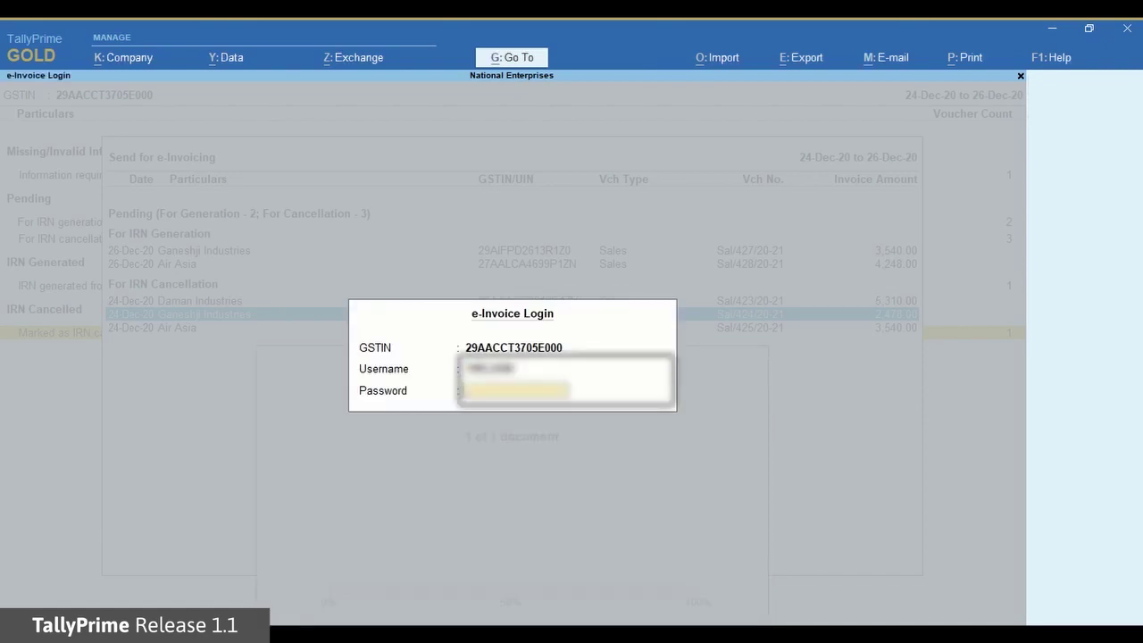
{"action": "type", "text": "******"}
{"action": "key", "text": "Return"}
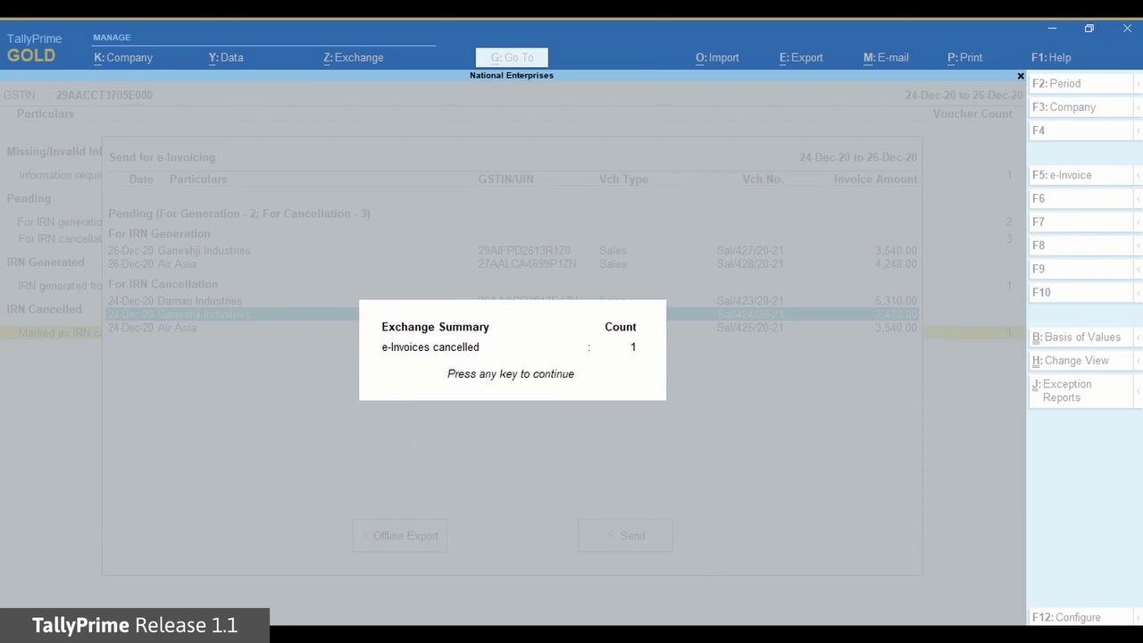
{"action": "key", "text": "Return"}
{"action": "key", "text": "Escape"}
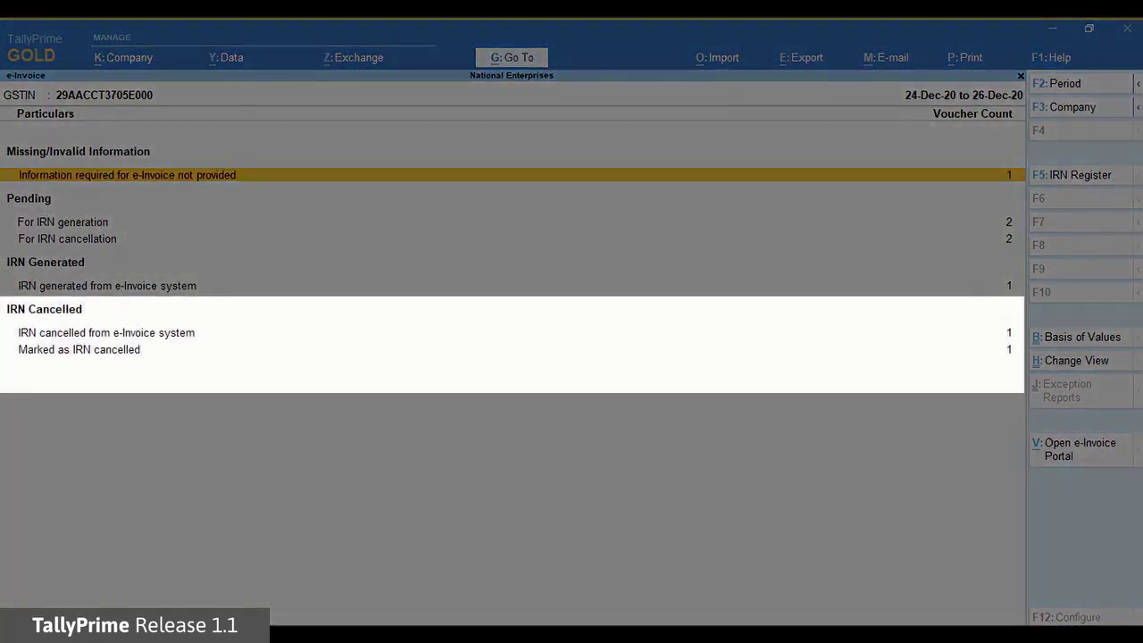
Open the cancelled Sal/424/20-21 voucher and preview its tax invoice zoomed in to read the IRN.
{"action": "key", "text": "Down"}
{"action": "key", "text": "Down"}
{"action": "key", "text": "Down"}
{"action": "key", "text": "Down"}
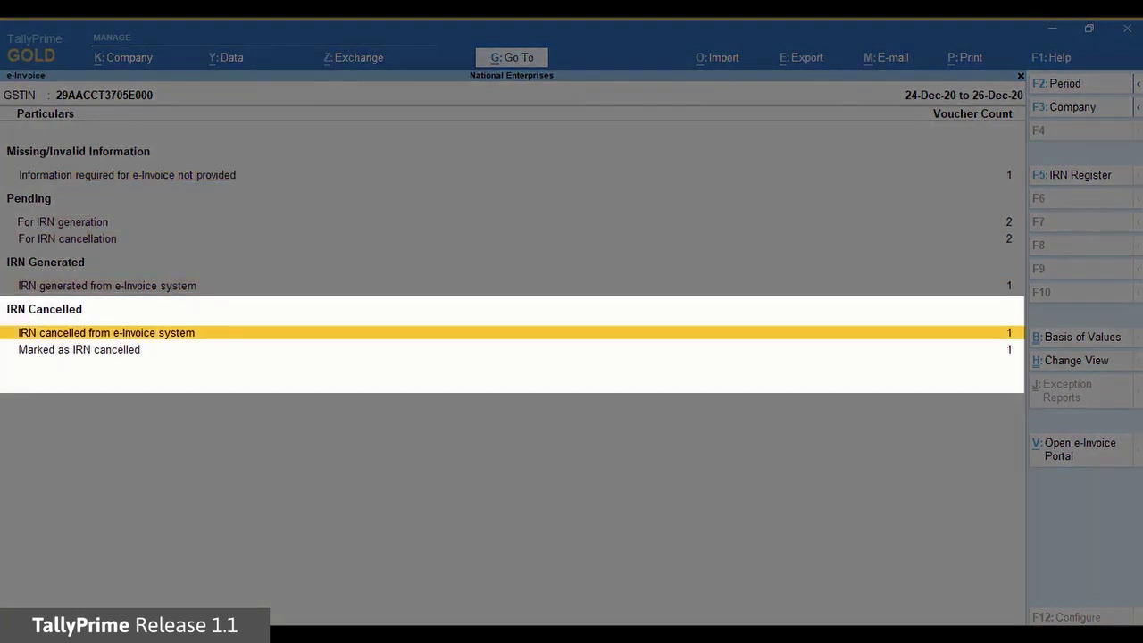
{"action": "key", "text": "Return"}
{"action": "key", "text": "Return"}
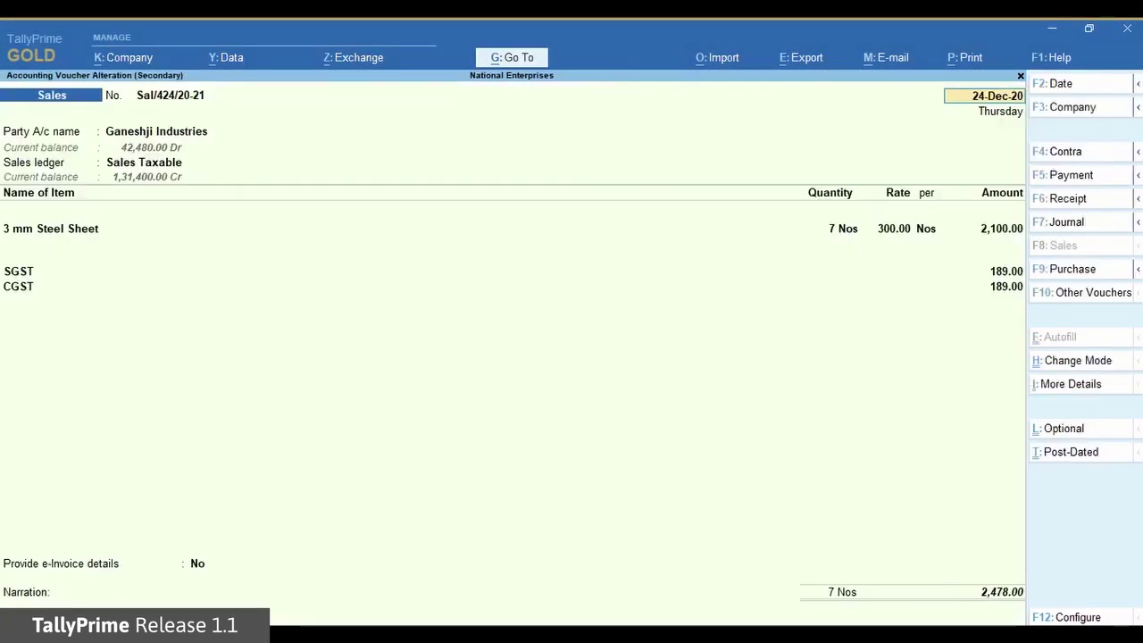
{"action": "key", "text": "alt+p"}
{"action": "left_click", "coordinate": [527, 426]}
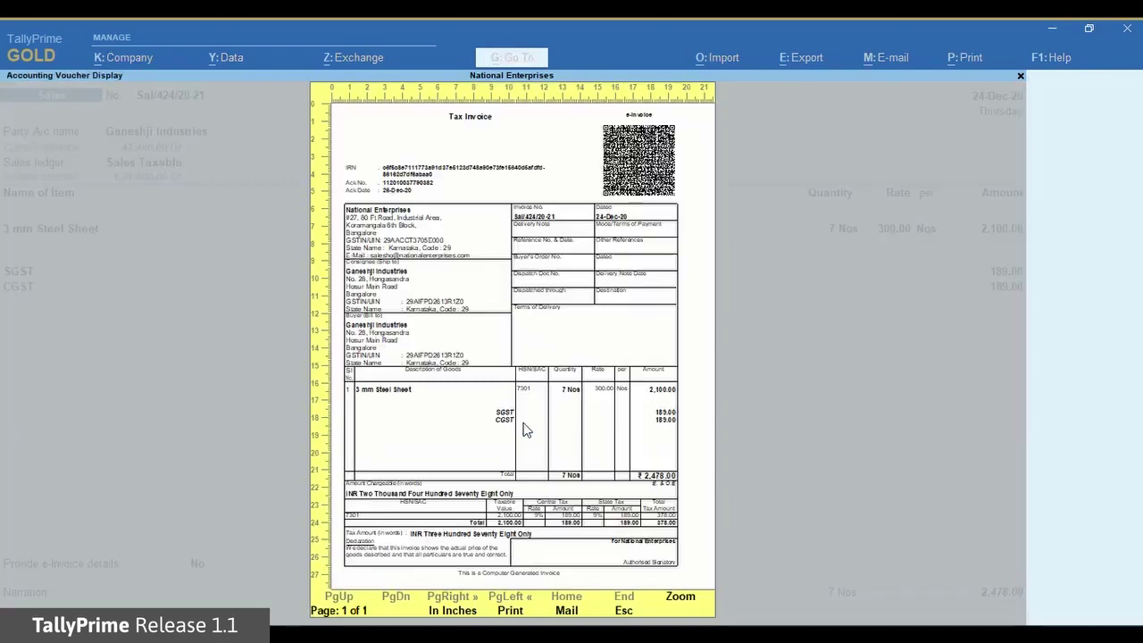
{"action": "left_click", "coordinate": [688, 603]}
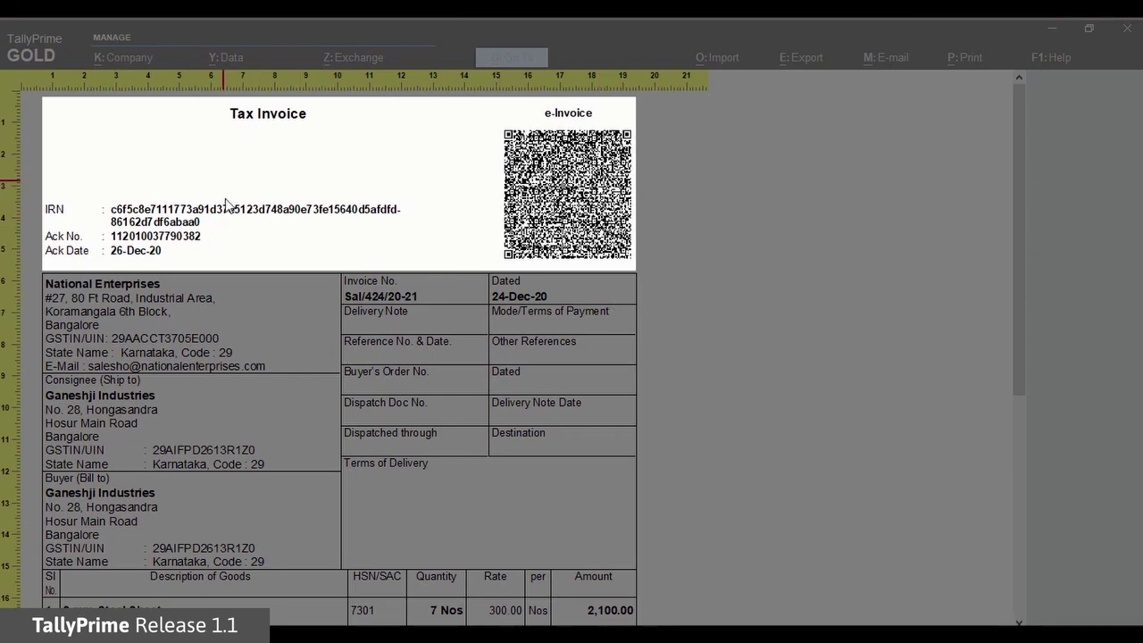
{"action": "key", "text": "alt+z"}
{"action": "key", "text": "Escape"}
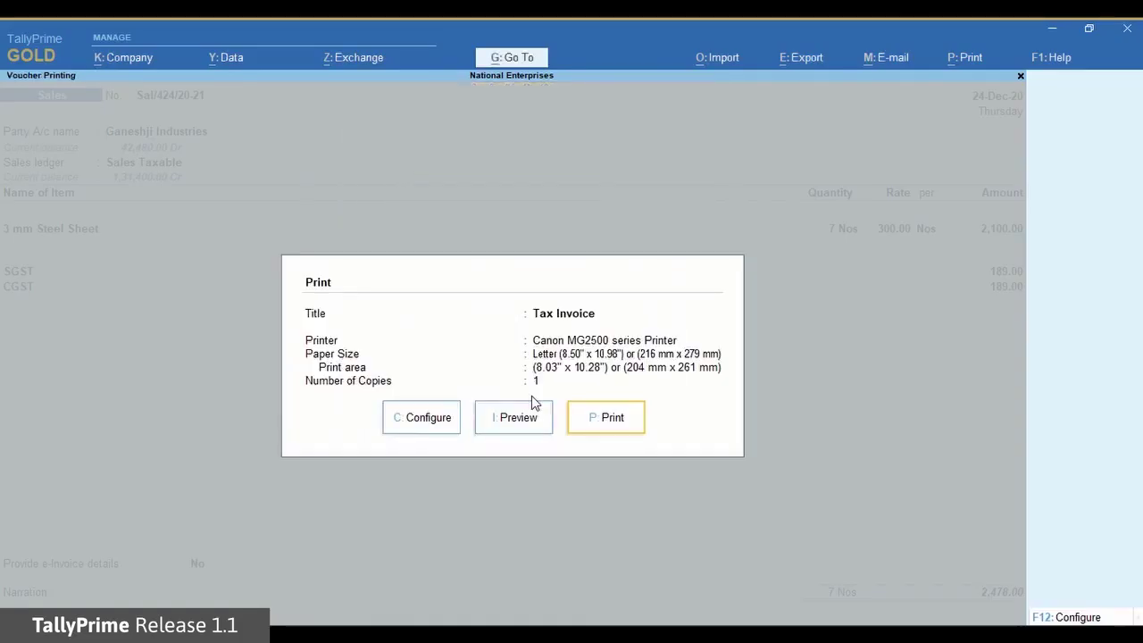
{"action": "key", "text": "Escape"}
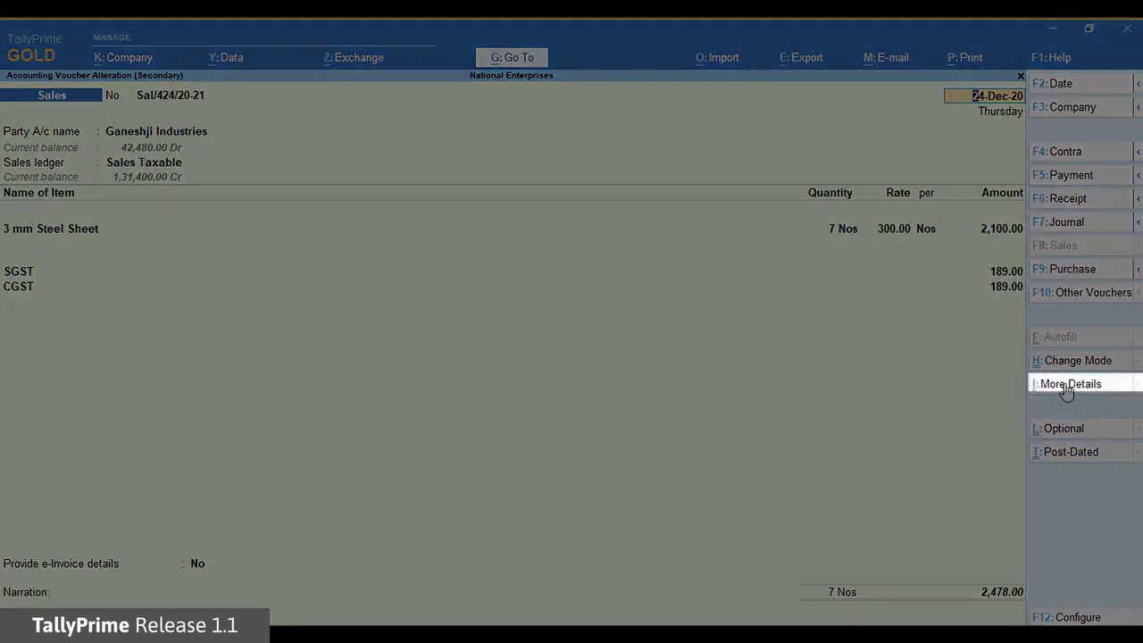
Review the voucher's e-Invoice Cancellation Details showing reason 2 - Data Entry Mistake.
{"action": "left_click", "coordinate": [1065, 386]}
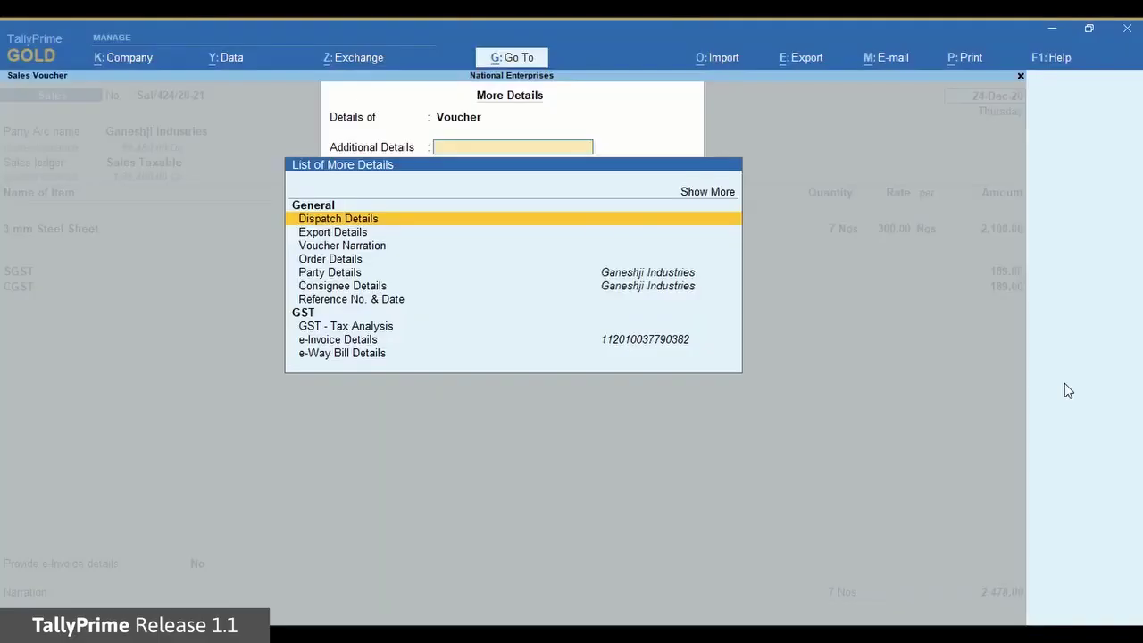
{"action": "left_click", "coordinate": [701, 213]}
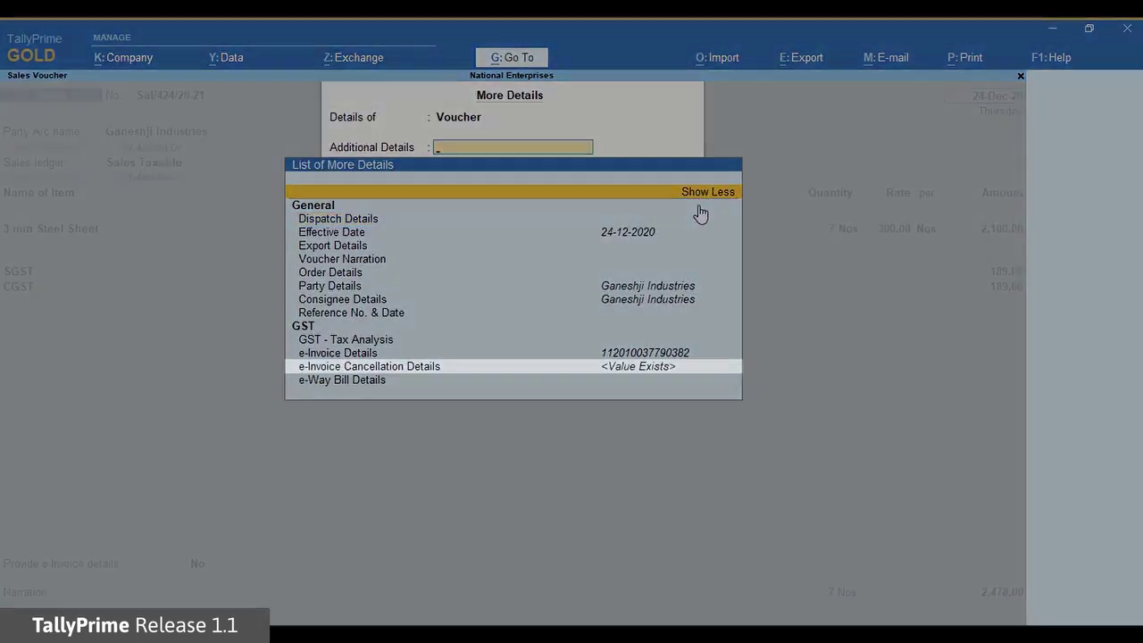
{"action": "key", "text": "Down"}
{"action": "key", "text": "Down"}
{"action": "key", "text": "Down"}
{"action": "key", "text": "Down"}
{"action": "key", "text": "Down"}
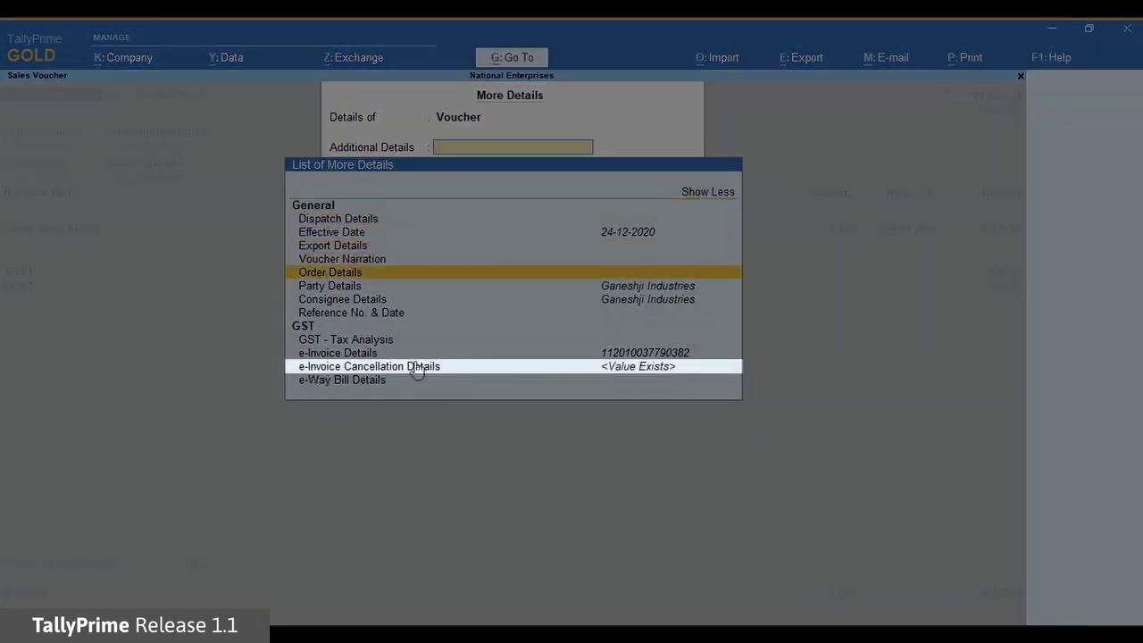
{"action": "key", "text": "Down"}
{"action": "key", "text": "Down"}
{"action": "key", "text": "Down"}
{"action": "key", "text": "Down"}
{"action": "key", "text": "Down"}
{"action": "key", "text": "Down"}
{"action": "key", "text": "Return"}
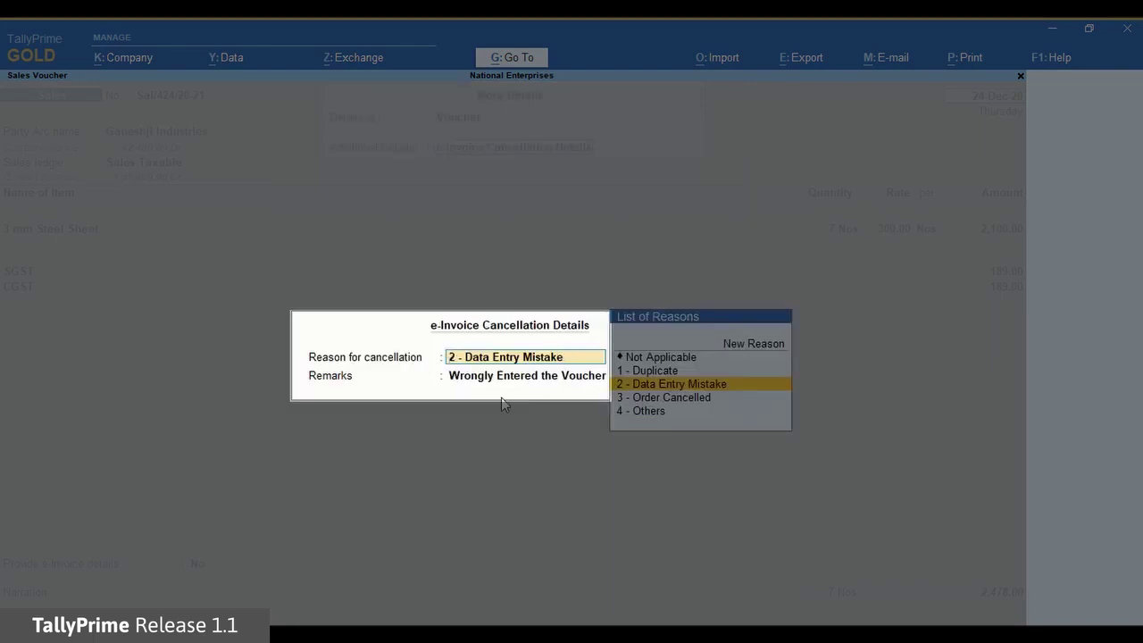
{"action": "key", "text": "Return"}
{"action": "key", "text": "Return"}
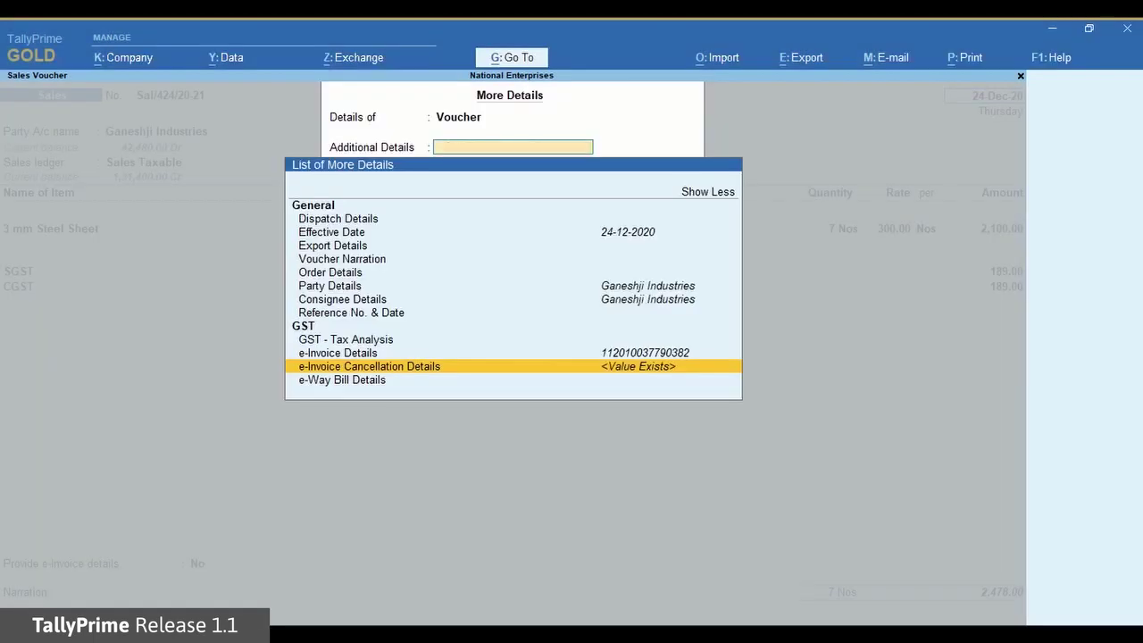
Close the details list and quit the Sal/424/20-21 sales voucher.
{"action": "key", "text": "Escape"}
{"action": "key", "text": "Escape"}
{"action": "key", "text": "y"}
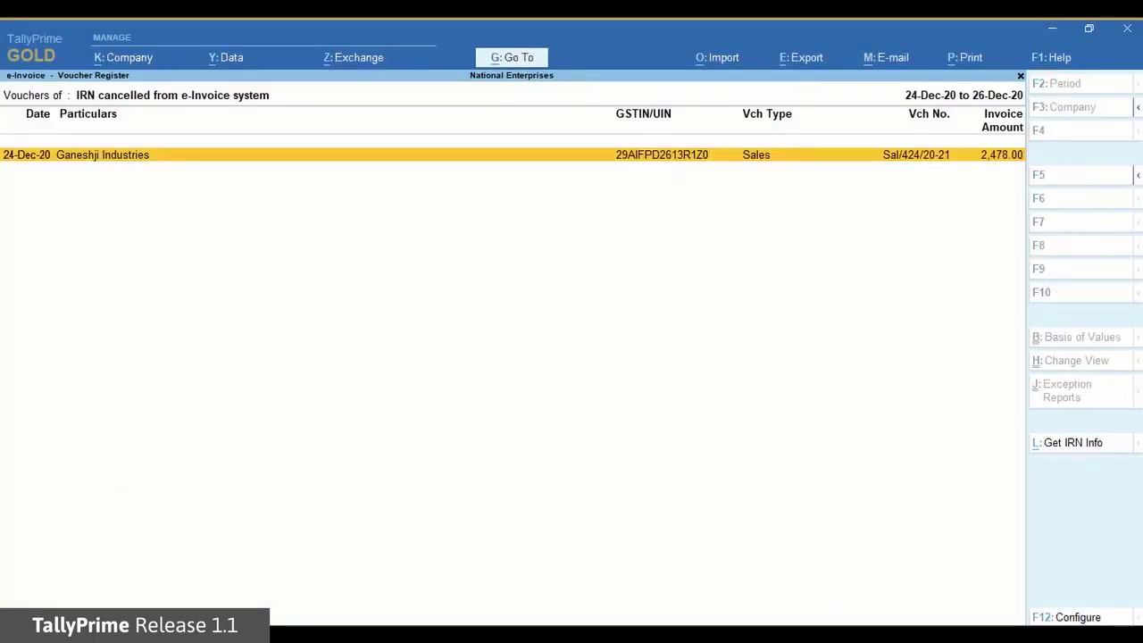
{"action": "key", "text": "Escape"}
{"action": "key", "text": "Escape"}
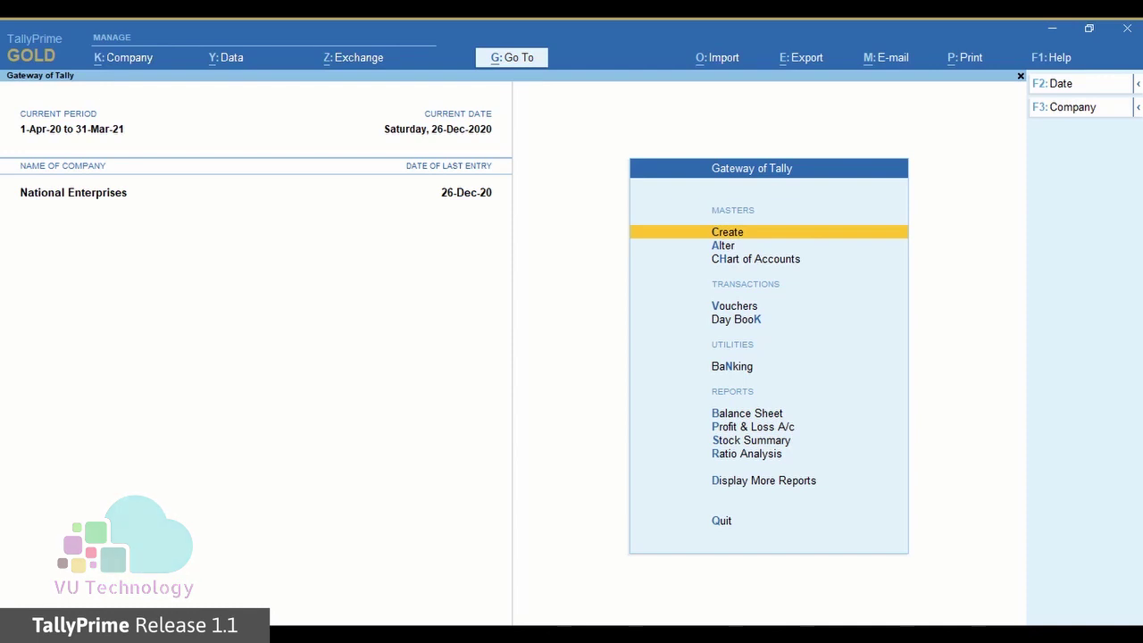
Open Send for e-Invoicing with Include exported transactions set to Yes and move to Daman Industries.
{"action": "left_click", "coordinate": [358, 61]}
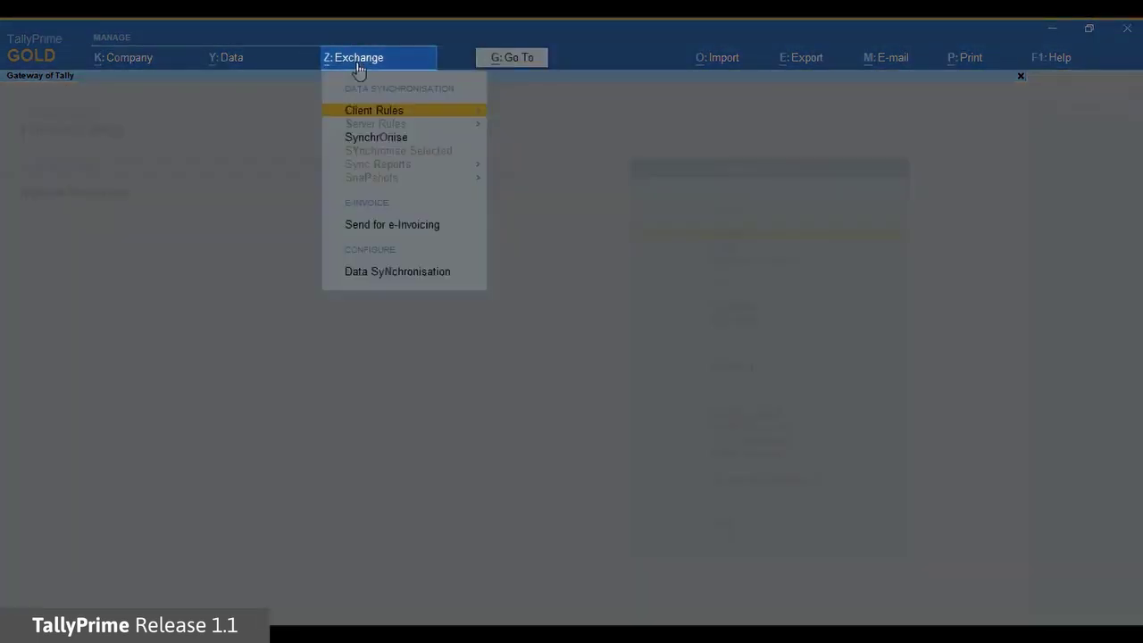
{"action": "left_click", "coordinate": [392, 231]}
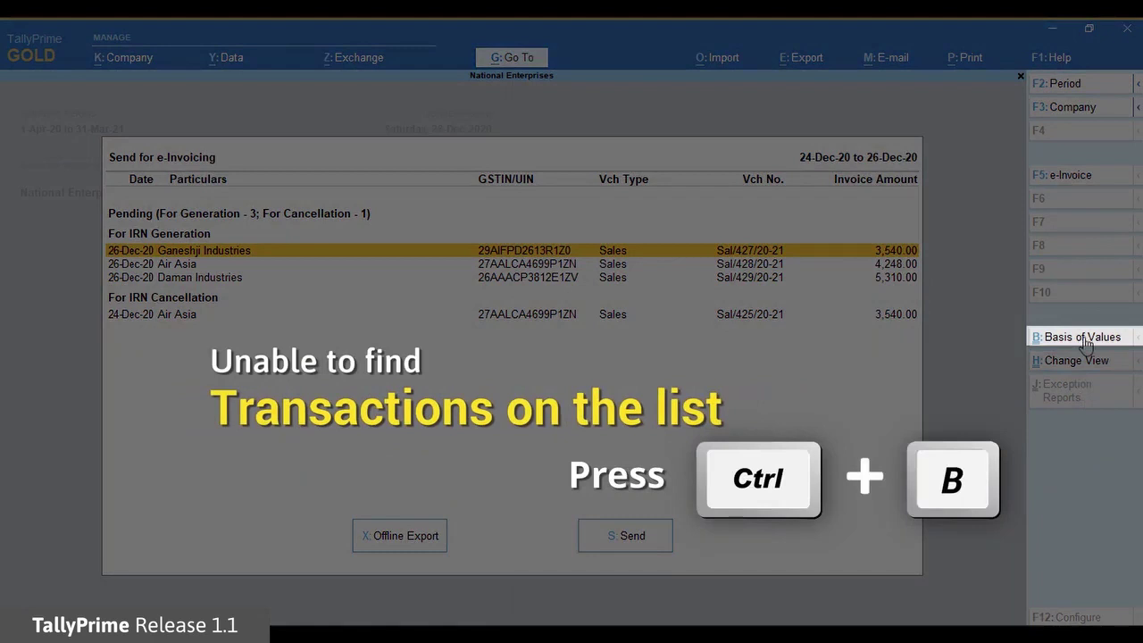
{"action": "left_click", "coordinate": [1081, 340]}
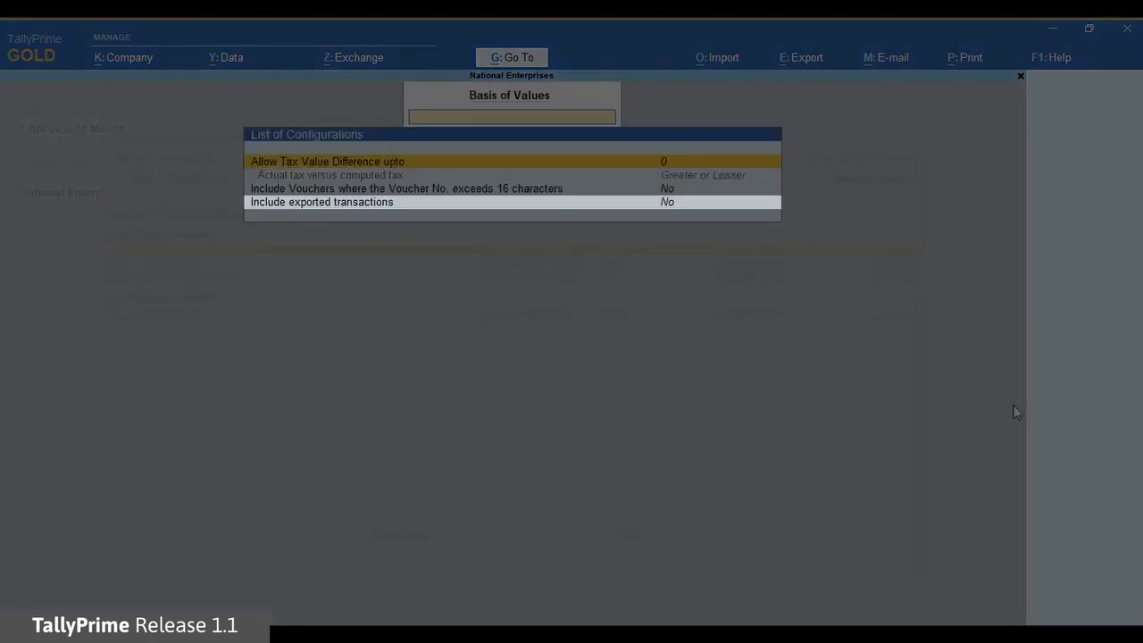
{"action": "left_click", "coordinate": [620, 205]}
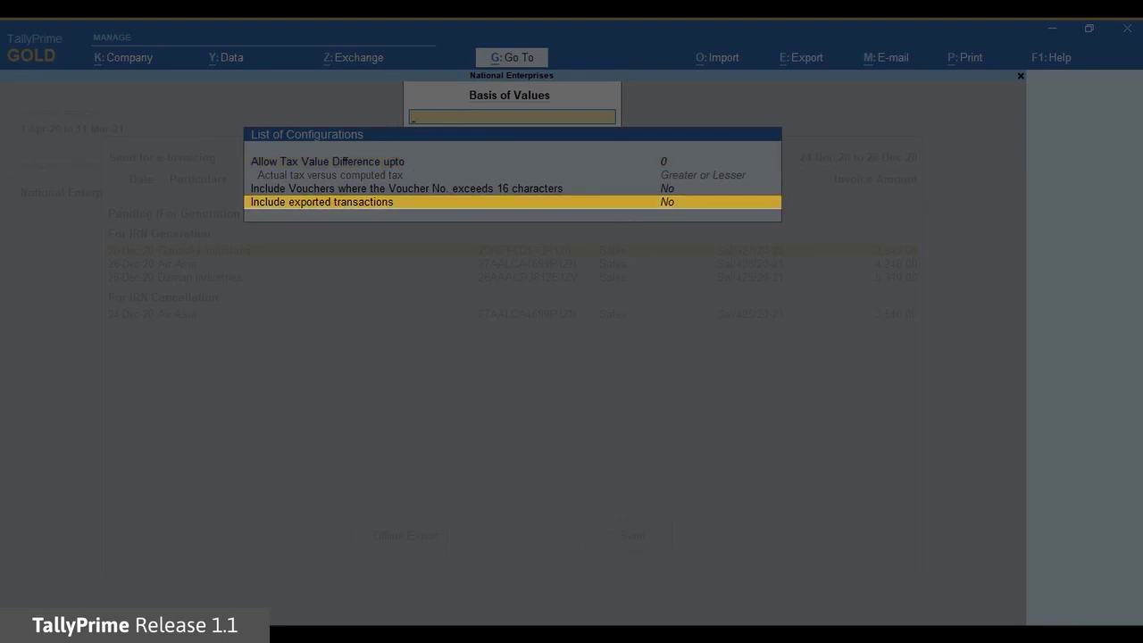
{"action": "key", "text": "Return"}
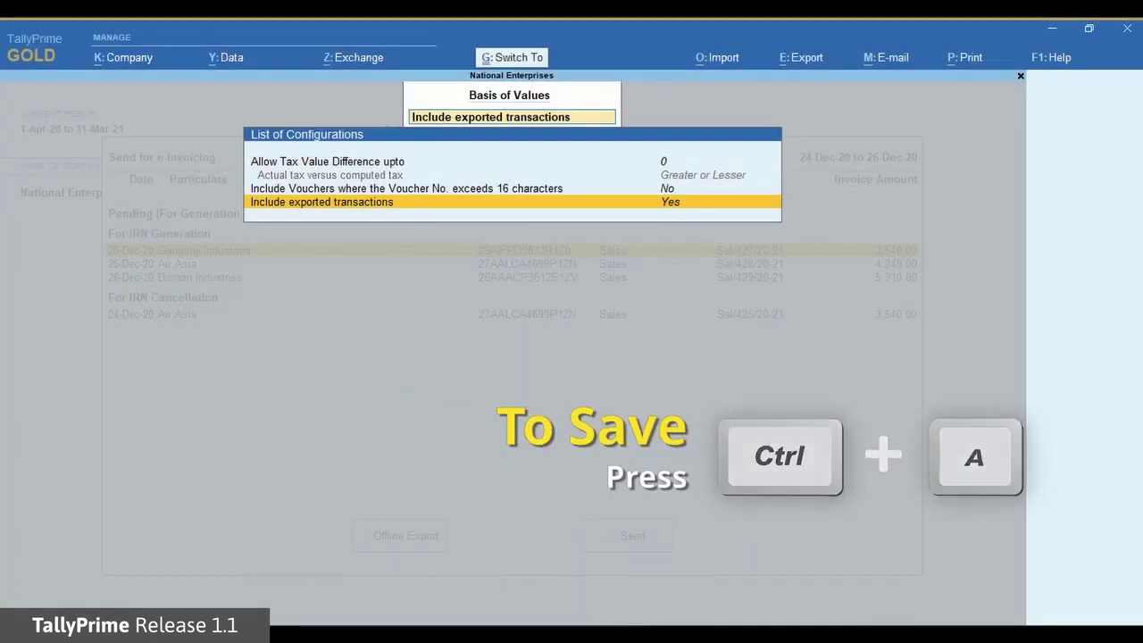
{"action": "key", "text": "ctrl+a"}
{"action": "key", "text": "Down"}
{"action": "key", "text": "Down"}
{"action": "key", "text": "Down"}
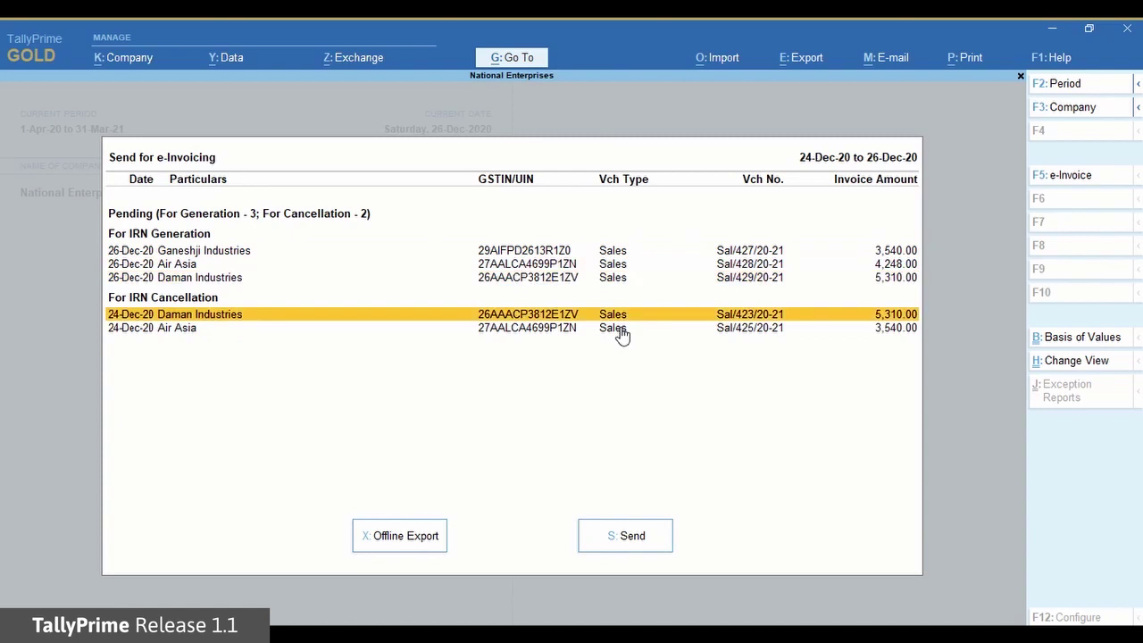
Mark the Daman Industries invoice and export its IRN cancellation JSON to C:\Tally\TallyPrime1.1.
{"action": "key", "text": "space"}
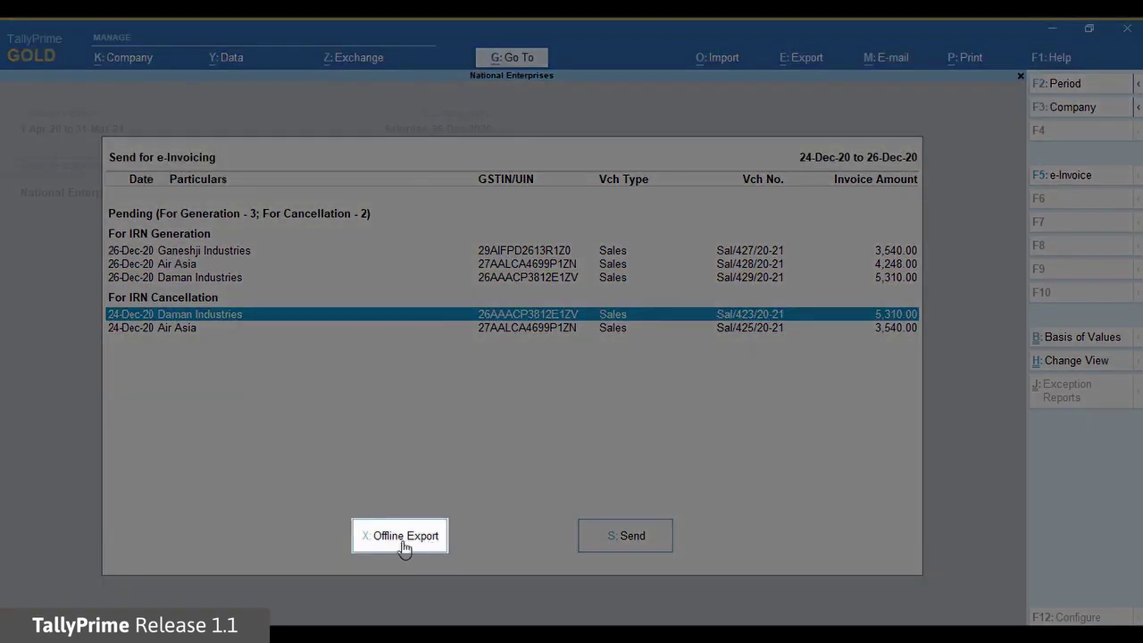
{"action": "left_click", "coordinate": [402, 543]}
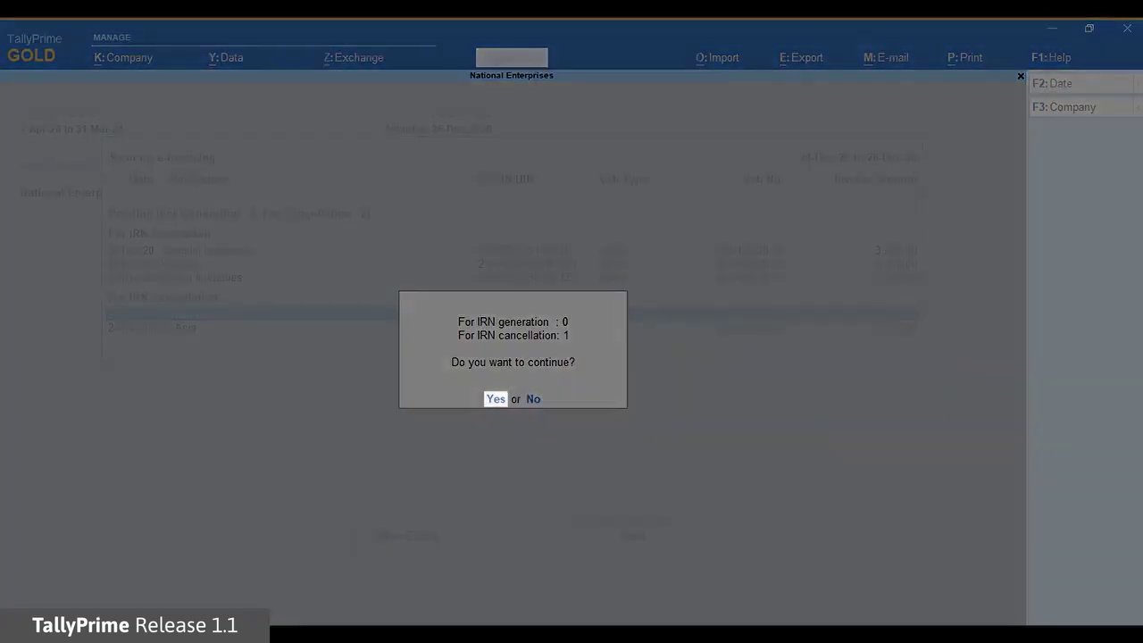
{"action": "left_click", "coordinate": [495, 399]}
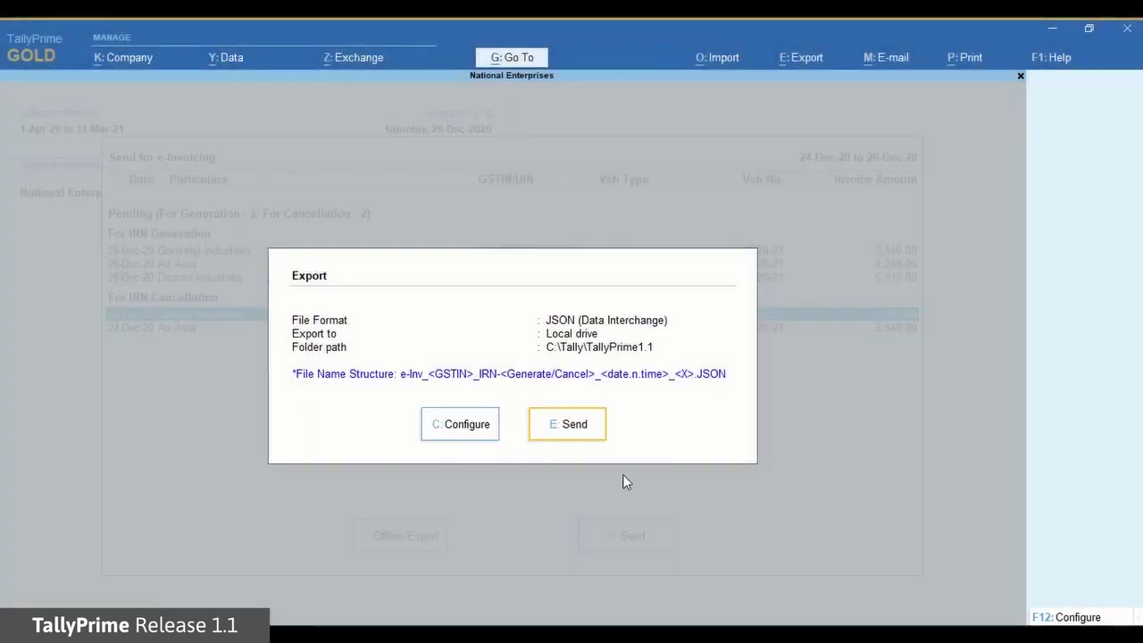
{"action": "left_click", "coordinate": [582, 430]}
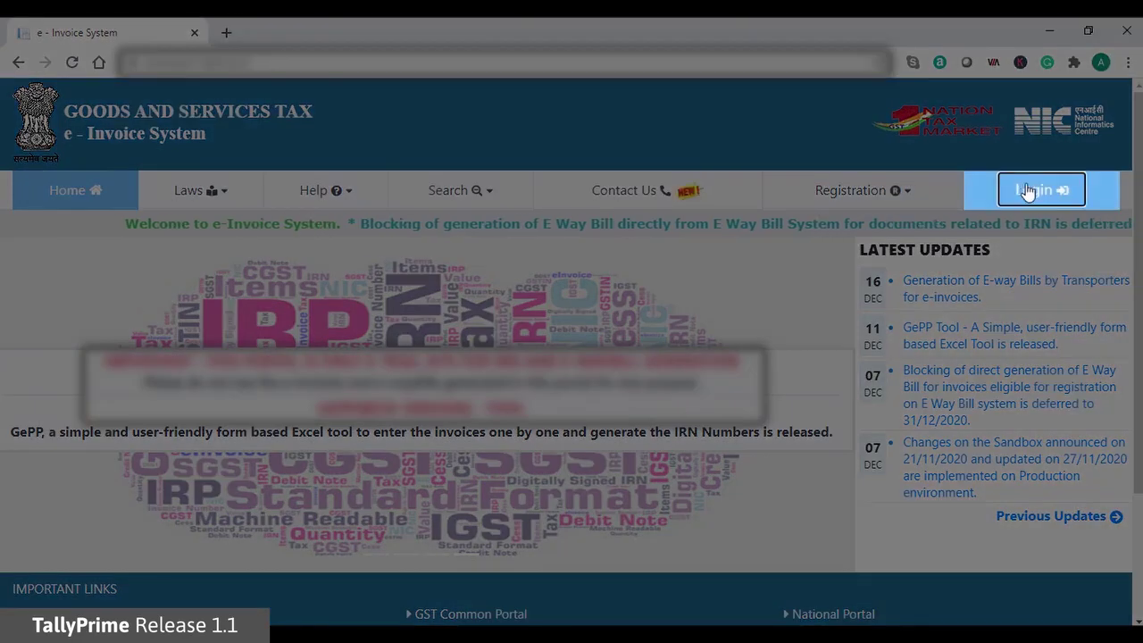
Sign in to the NIC portal with username, password and captcha, then open e-Invoice > Bulk IRN Cancel.
{"action": "left_click", "coordinate": [1031, 189]}
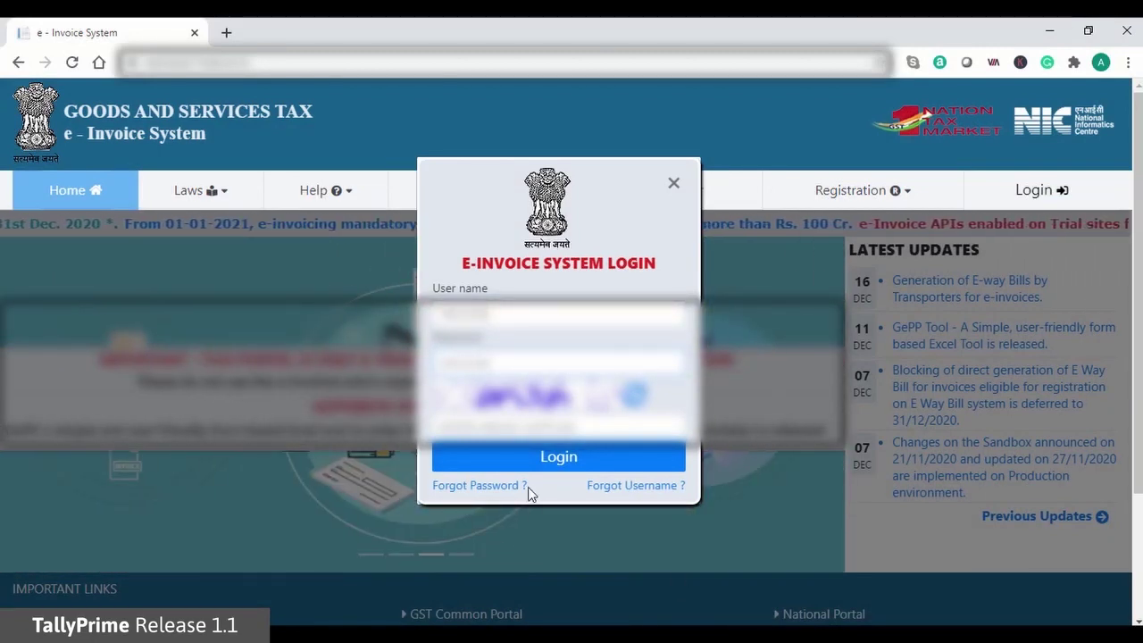
{"action": "type", "text": "aPUtA"}
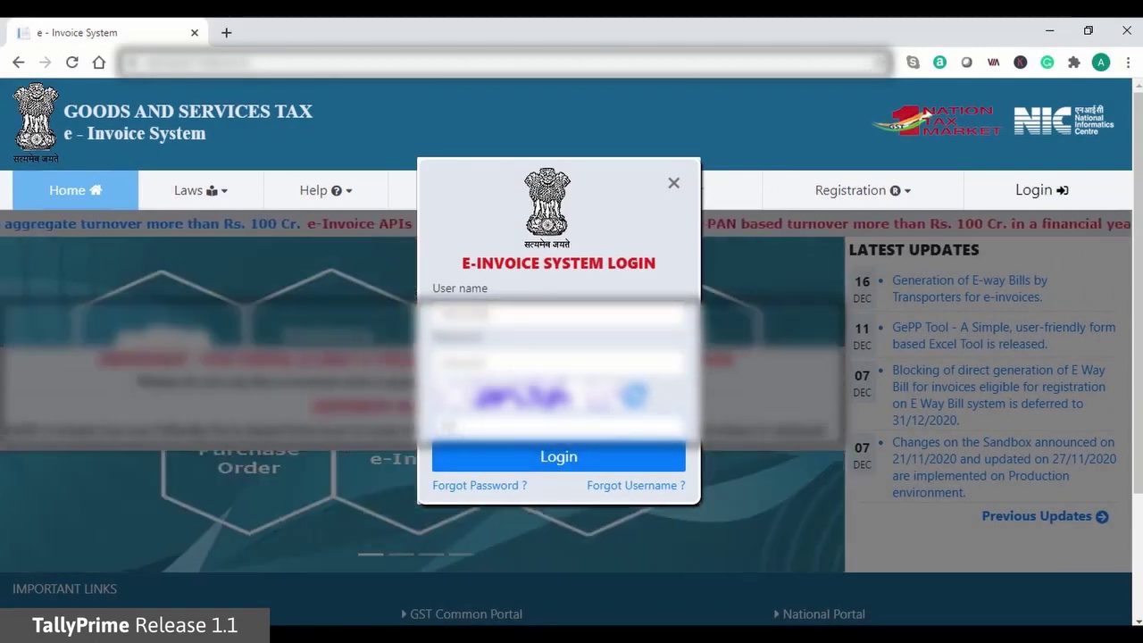
{"action": "key", "text": "Return"}
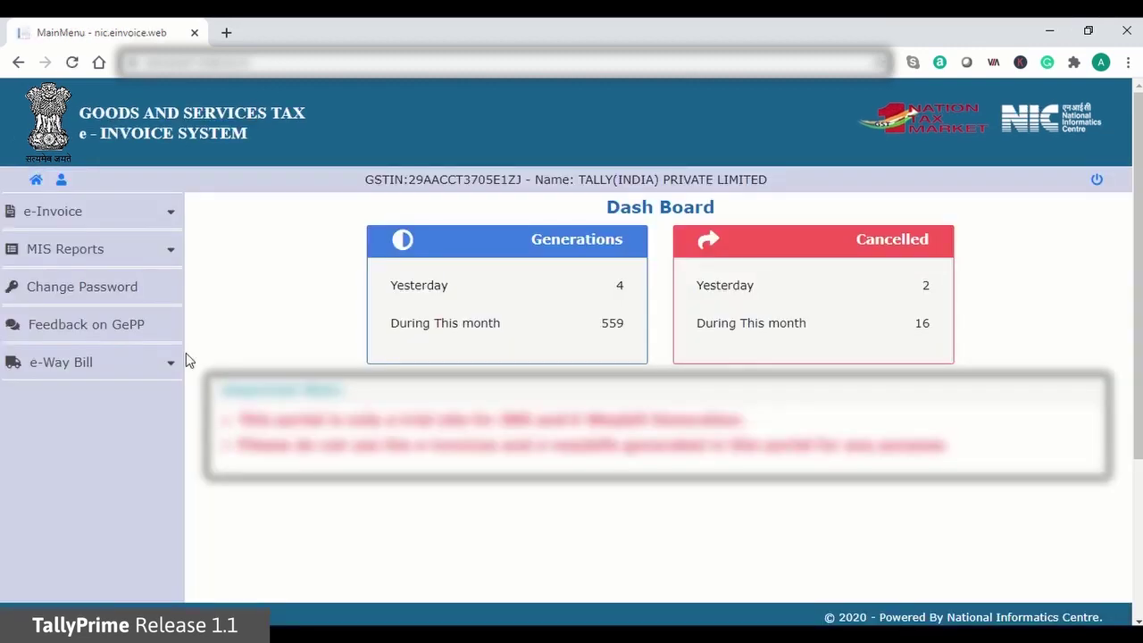
{"action": "left_click", "coordinate": [162, 216]}
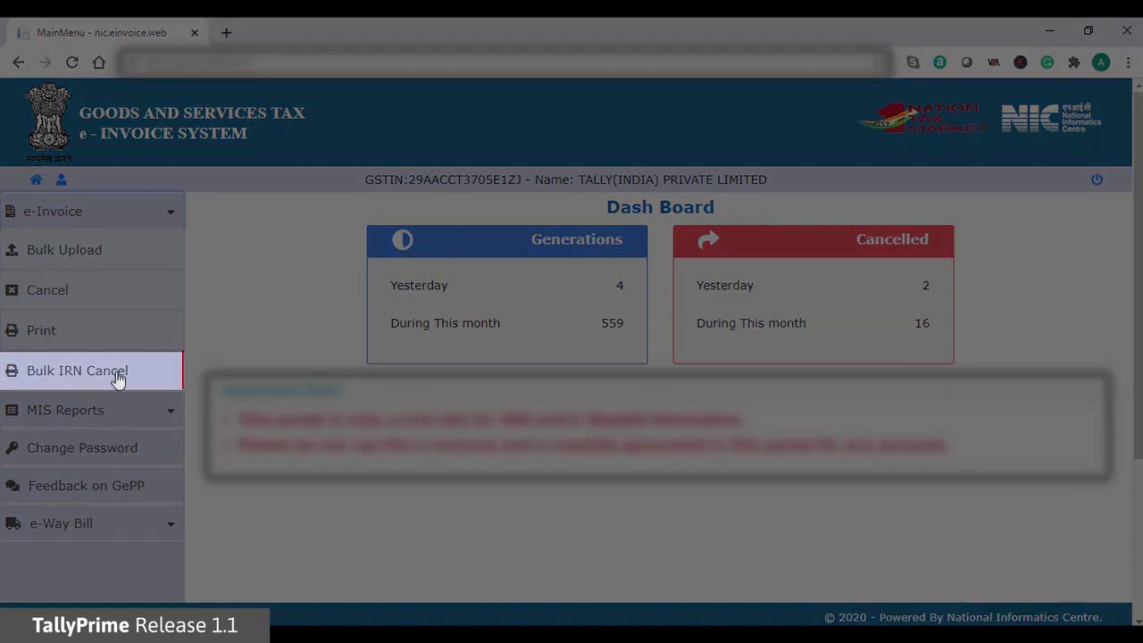
{"action": "left_click", "coordinate": [117, 377]}
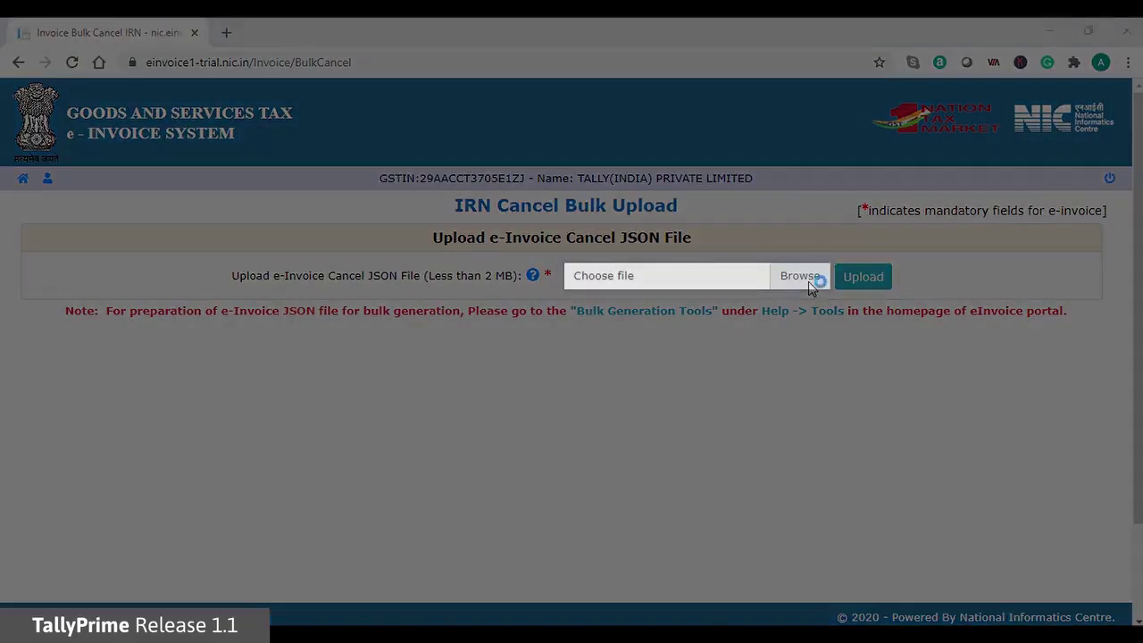
Attach the exported e-Inv IRN-Cancel JSON file and upload it to the NIC e-Invoice portal.
{"action": "left_click", "coordinate": [809, 279]}
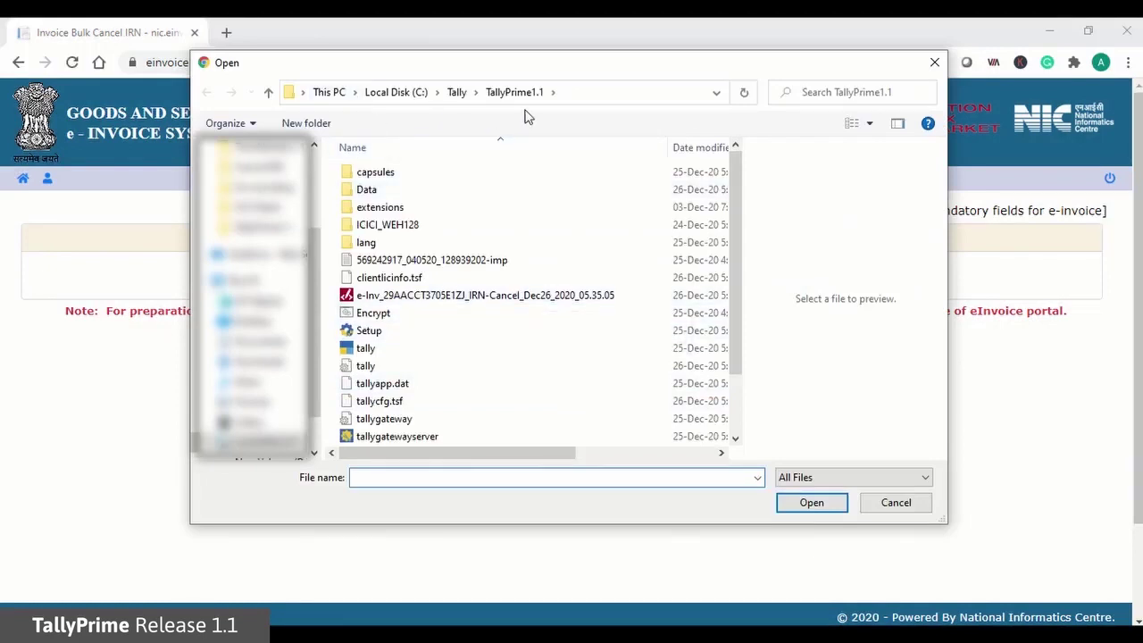
{"action": "left_click", "coordinate": [530, 298]}
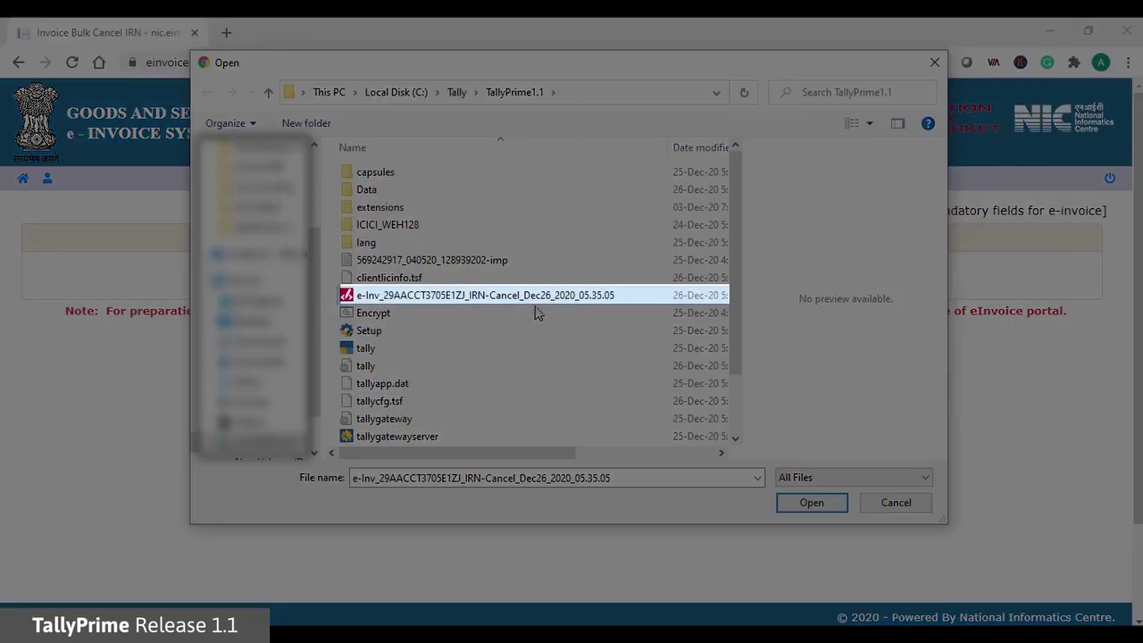
{"action": "left_click", "coordinate": [822, 505]}
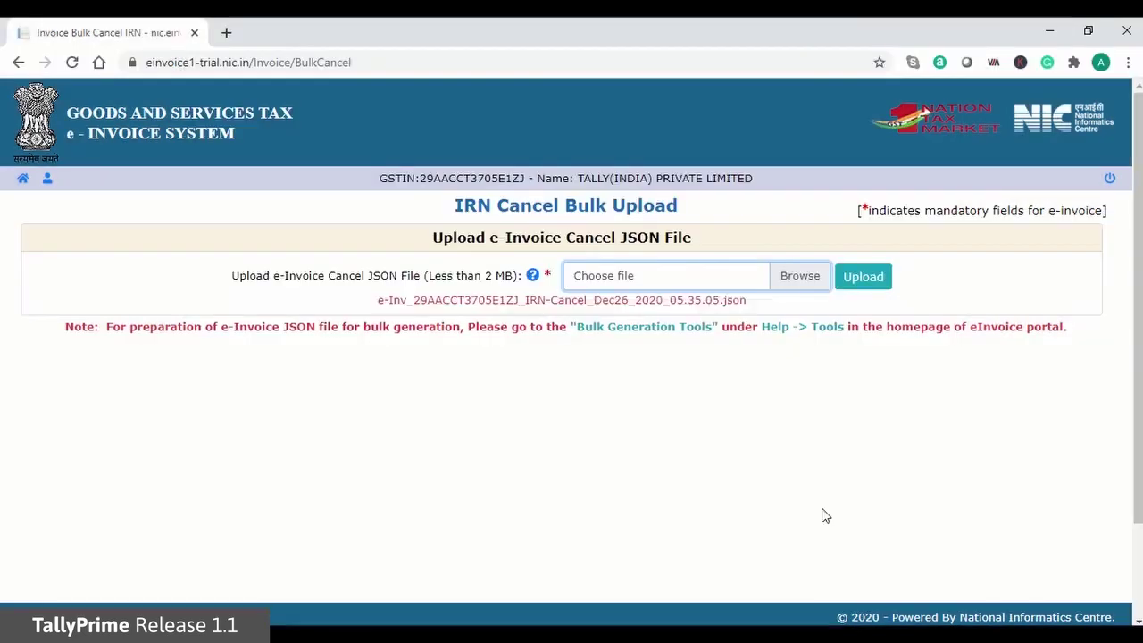
{"action": "left_click", "coordinate": [862, 279]}
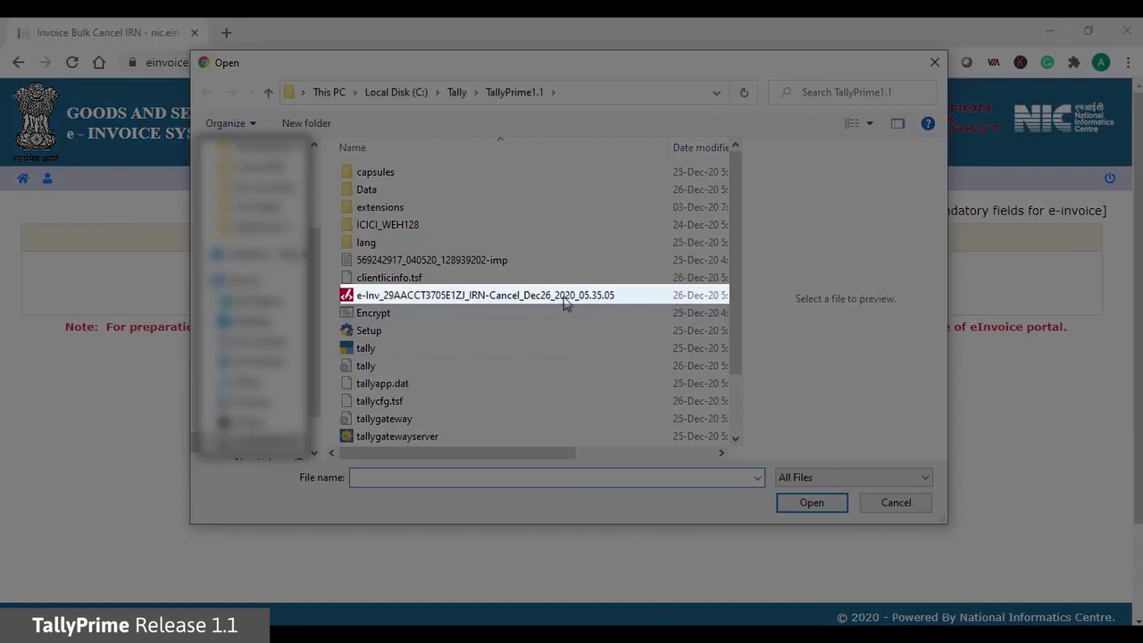
{"action": "left_click", "coordinate": [562, 300]}
{"action": "left_click", "coordinate": [828, 506]}
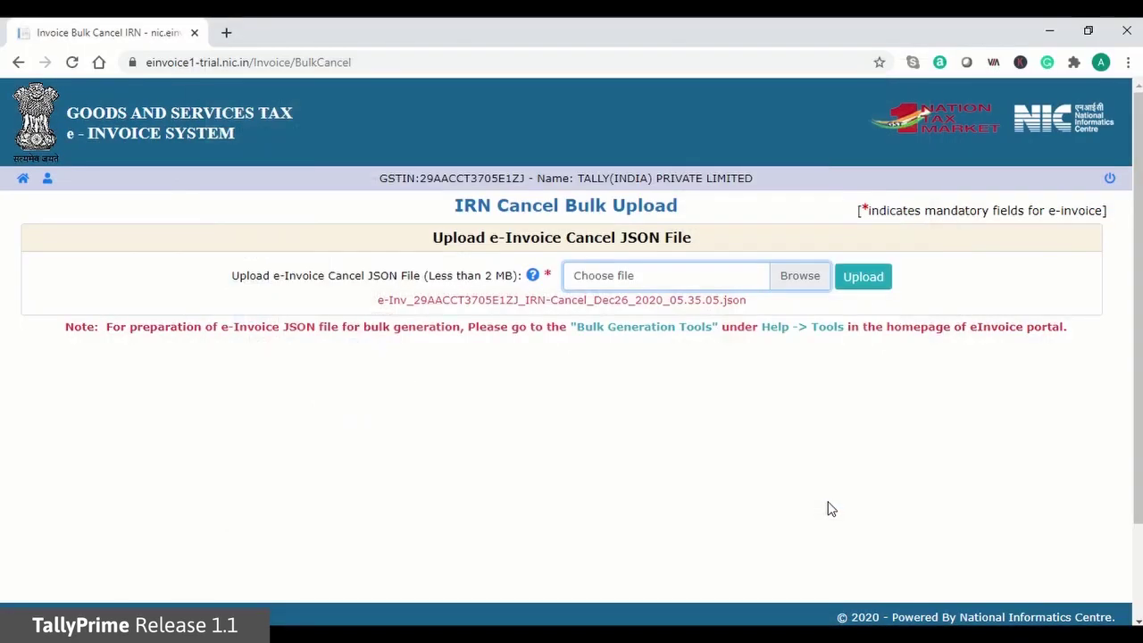
{"action": "left_click", "coordinate": [879, 280]}
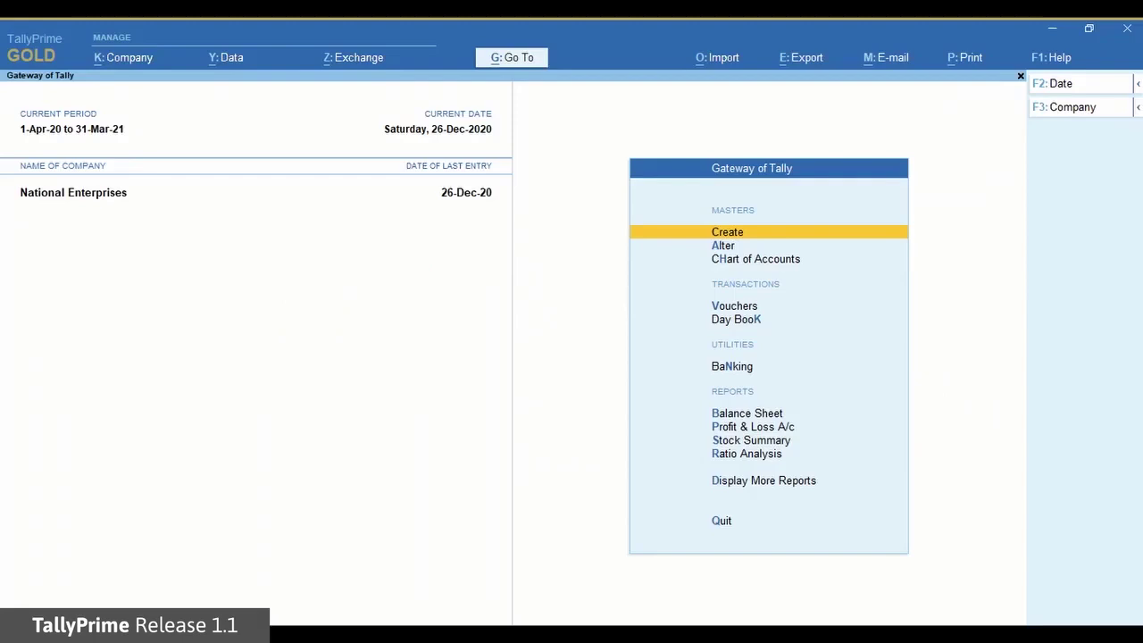
Open the e-Invoice report via 'Ein' and list vouchers Exported for IRN cancellation.
{"action": "key", "text": "alt+g"}
{"action": "type", "text": "E"}
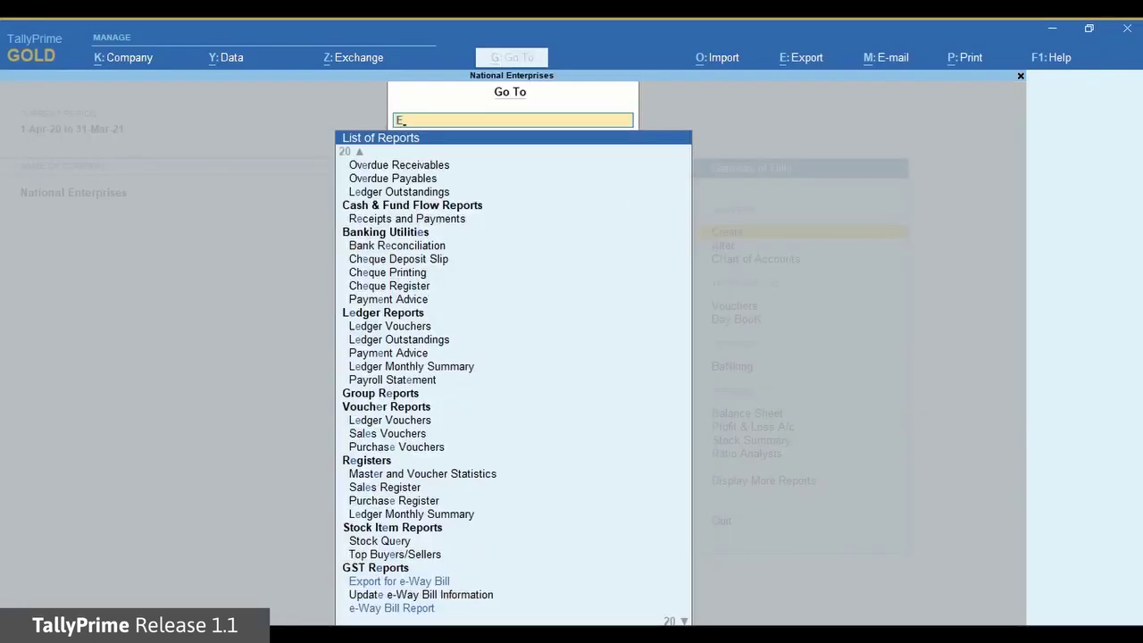
{"action": "type", "text": "in"}
{"action": "key", "text": "Return"}
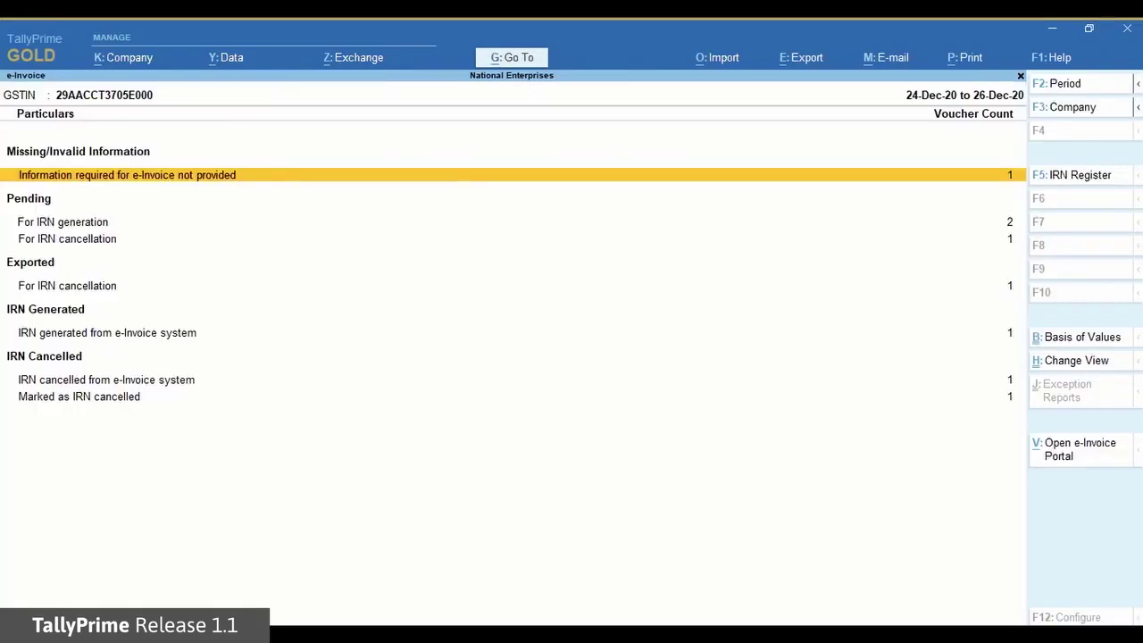
{"action": "key", "text": "Down"}
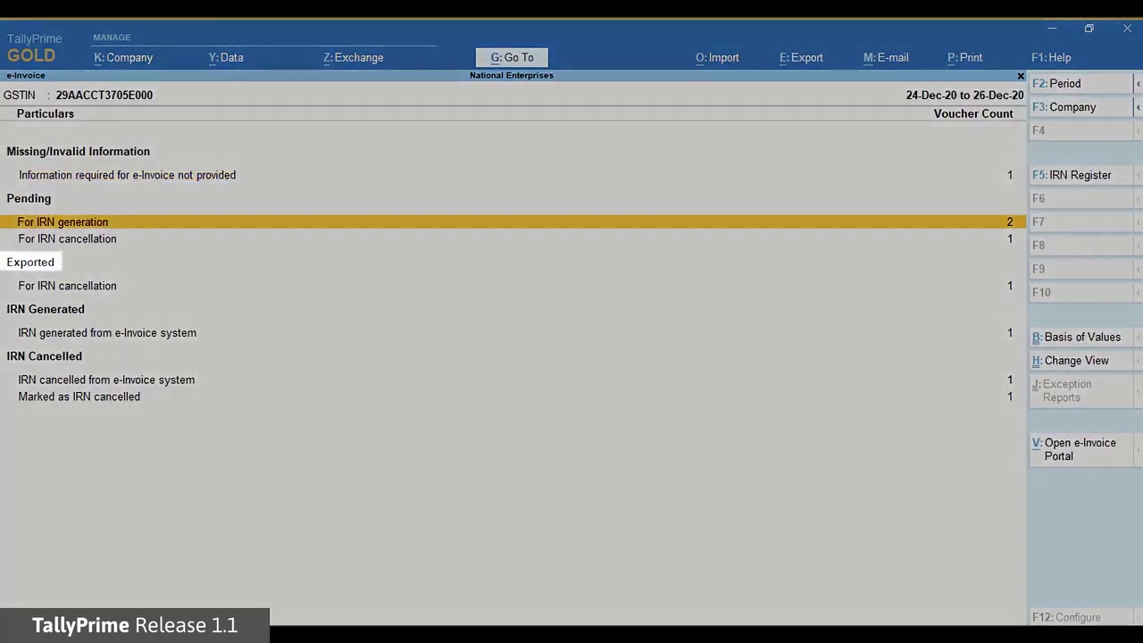
{"action": "key", "text": "Down"}
{"action": "key", "text": "Down"}
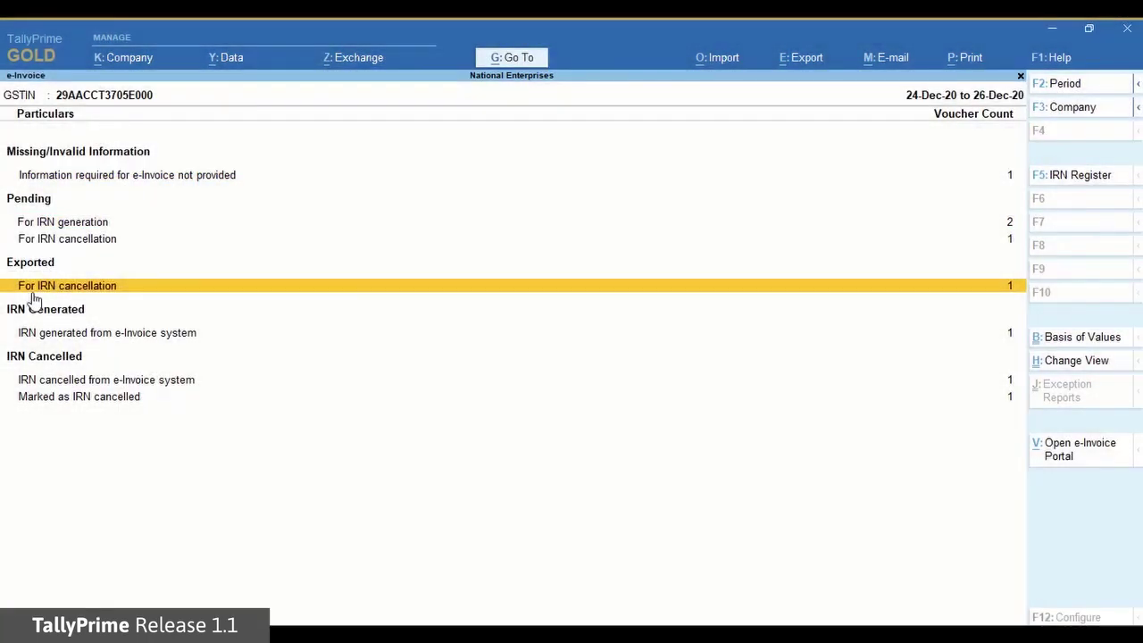
{"action": "key", "text": "Return"}
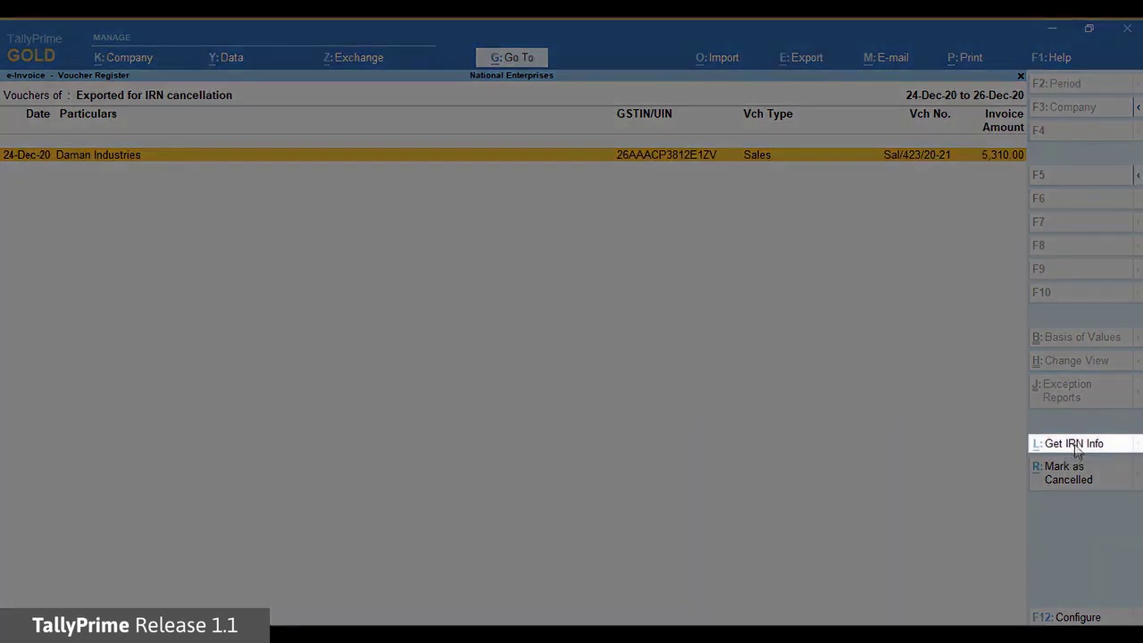
Fetch IRN info for the Daman Industries voucher, logging in with the e-Invoice username and password.
{"action": "left_click", "coordinate": [1076, 447]}
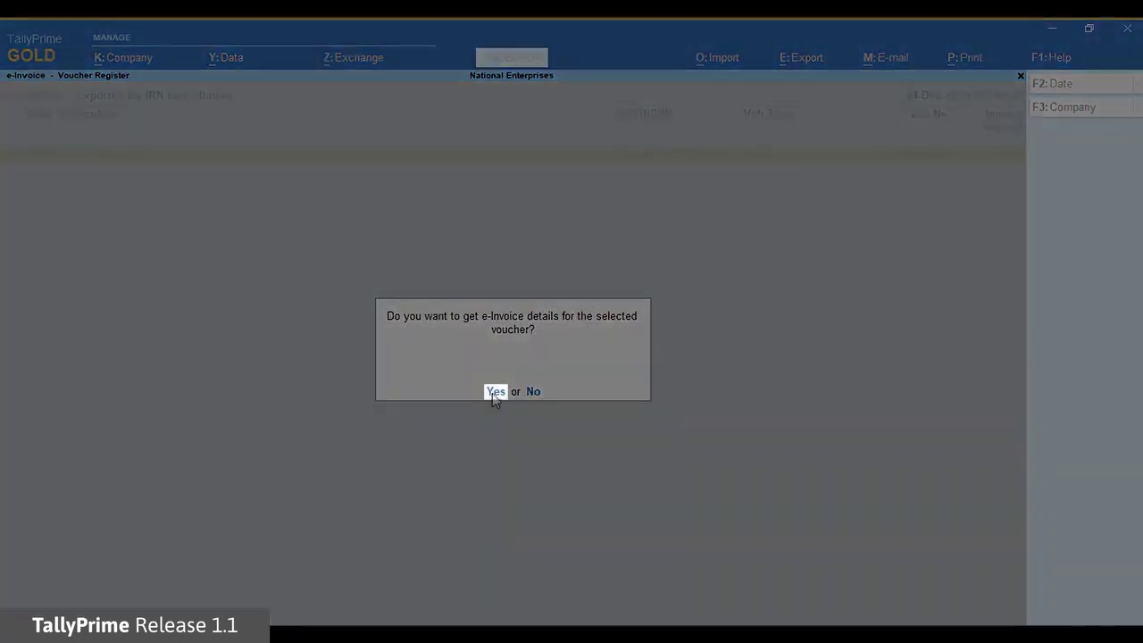
{"action": "left_click", "coordinate": [494, 392]}
{"action": "type", "text": "test"}
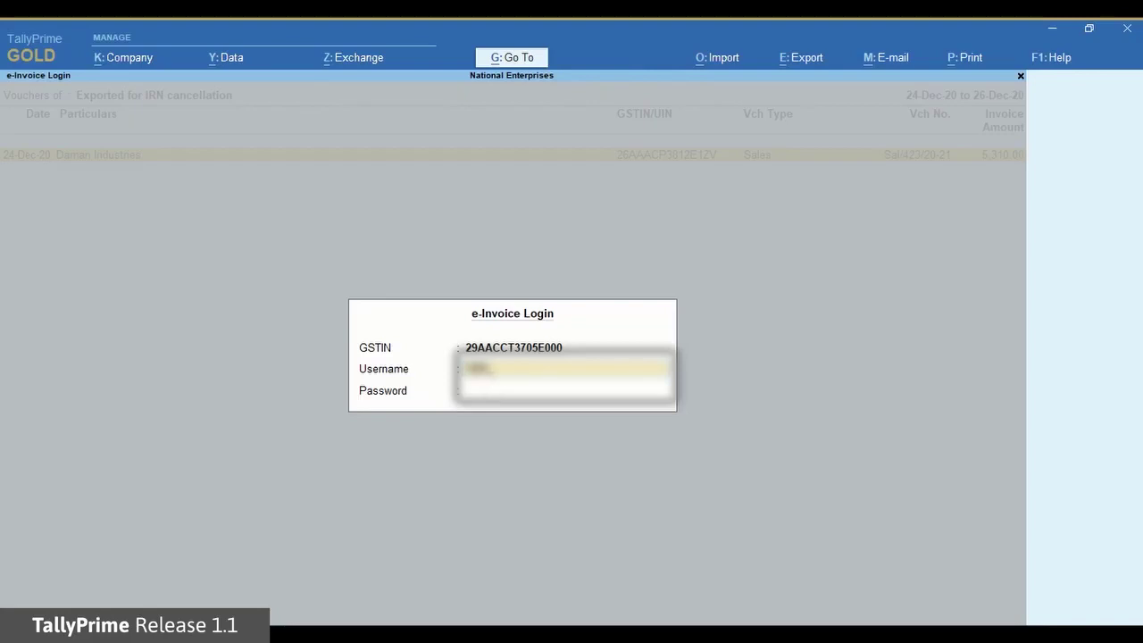
{"action": "type", "text": "123"}
{"action": "key", "text": "Return"}
{"action": "type", "text": "1"}
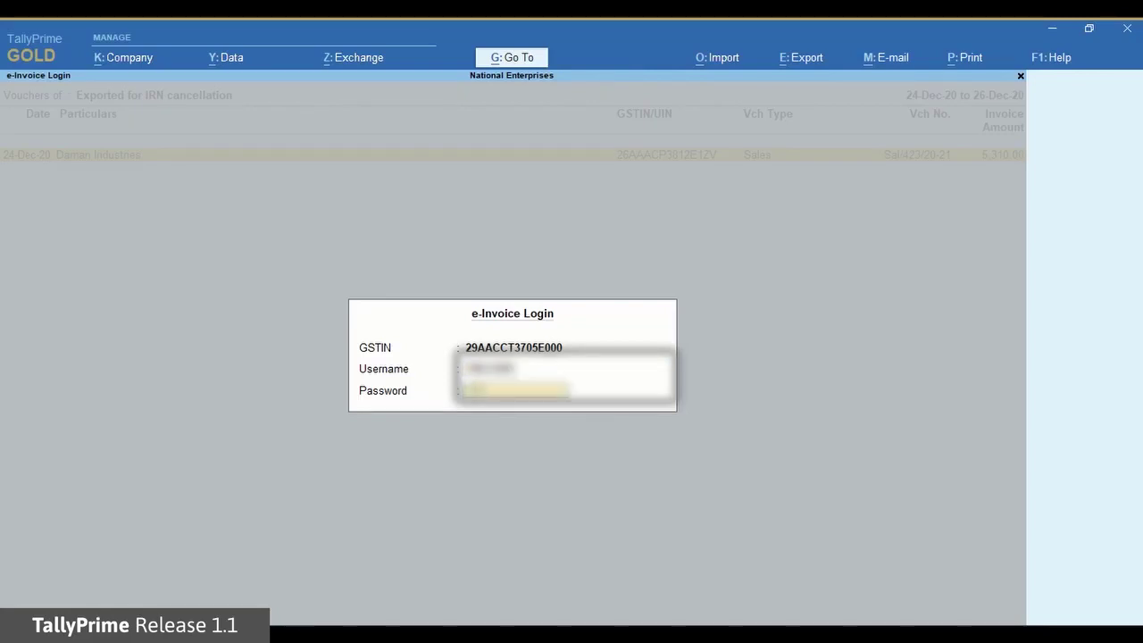
{"action": "key", "text": "Return"}
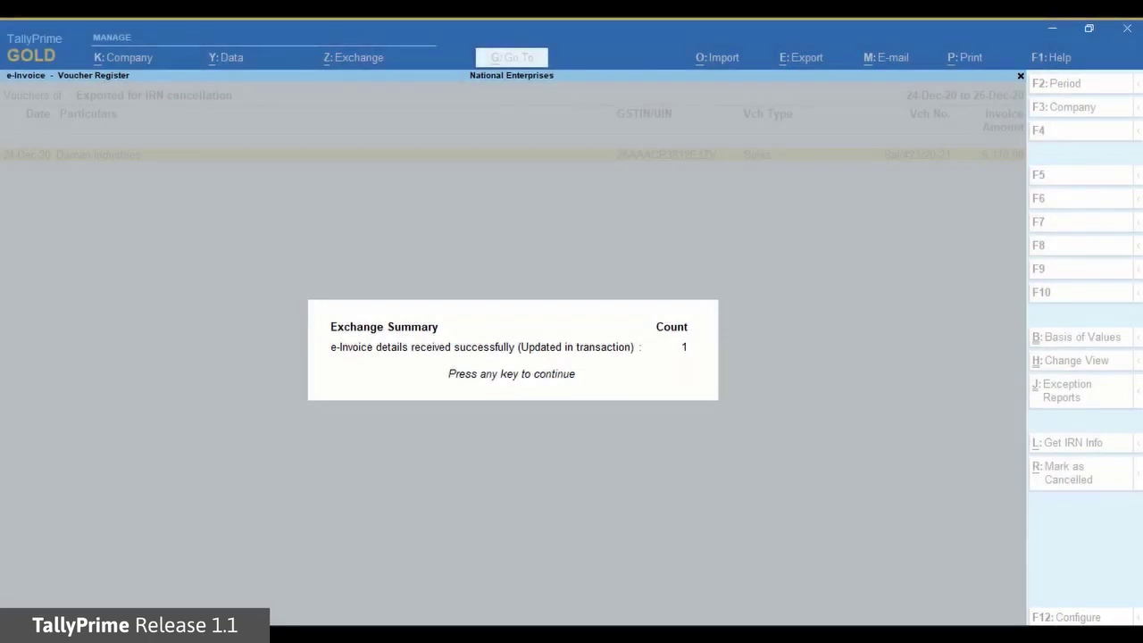
Dismiss the Exchange Summary to see the emptied IRN-cancellation export register.
{"action": "key", "text": "Return"}
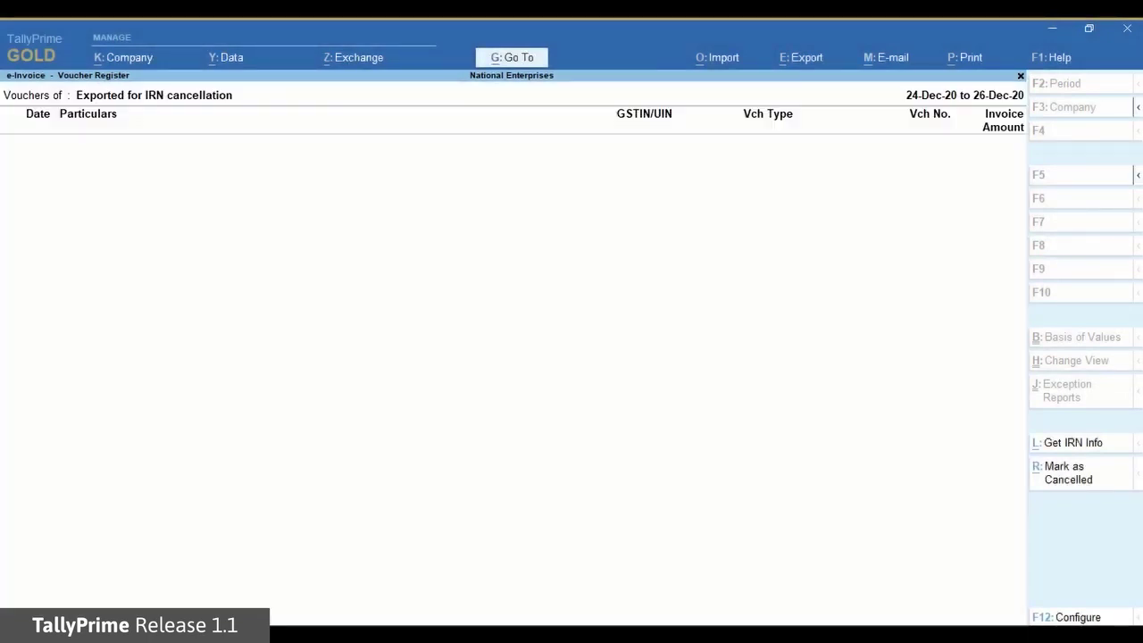